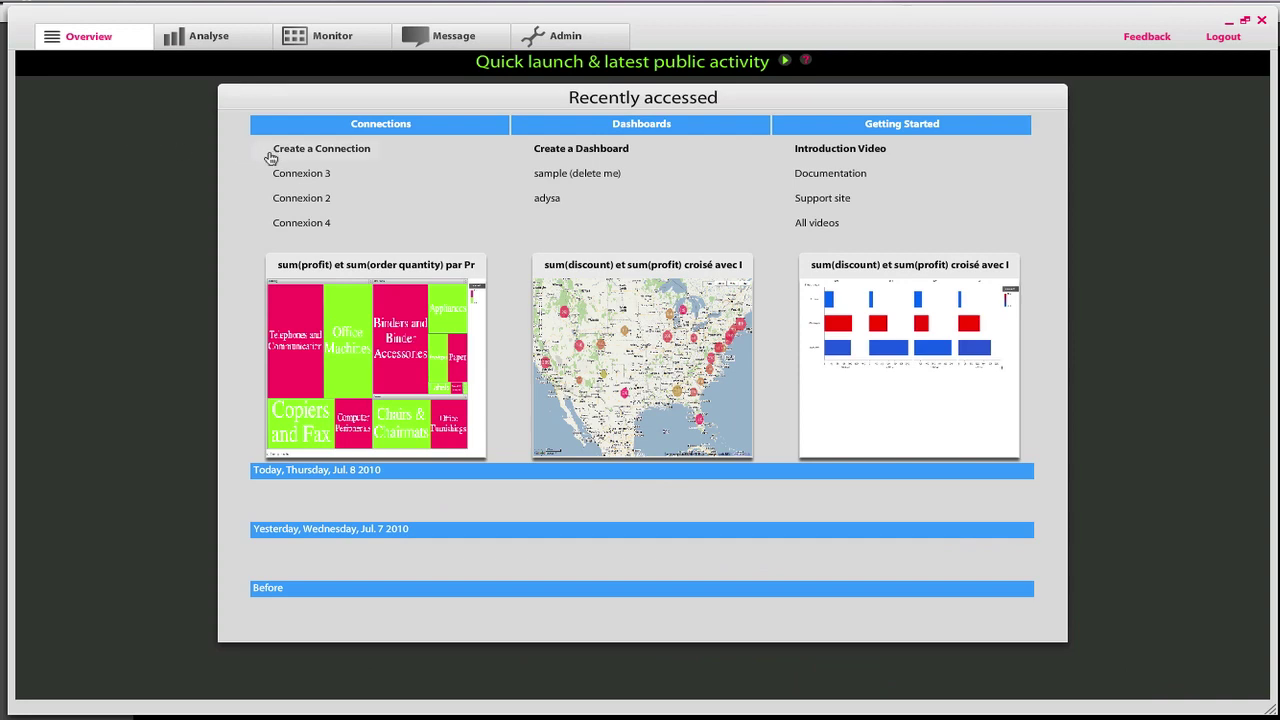
# Create and save a Google Analytics Beta connection for this year using the chosen Analytics account.
pyautogui.click(300, 148)
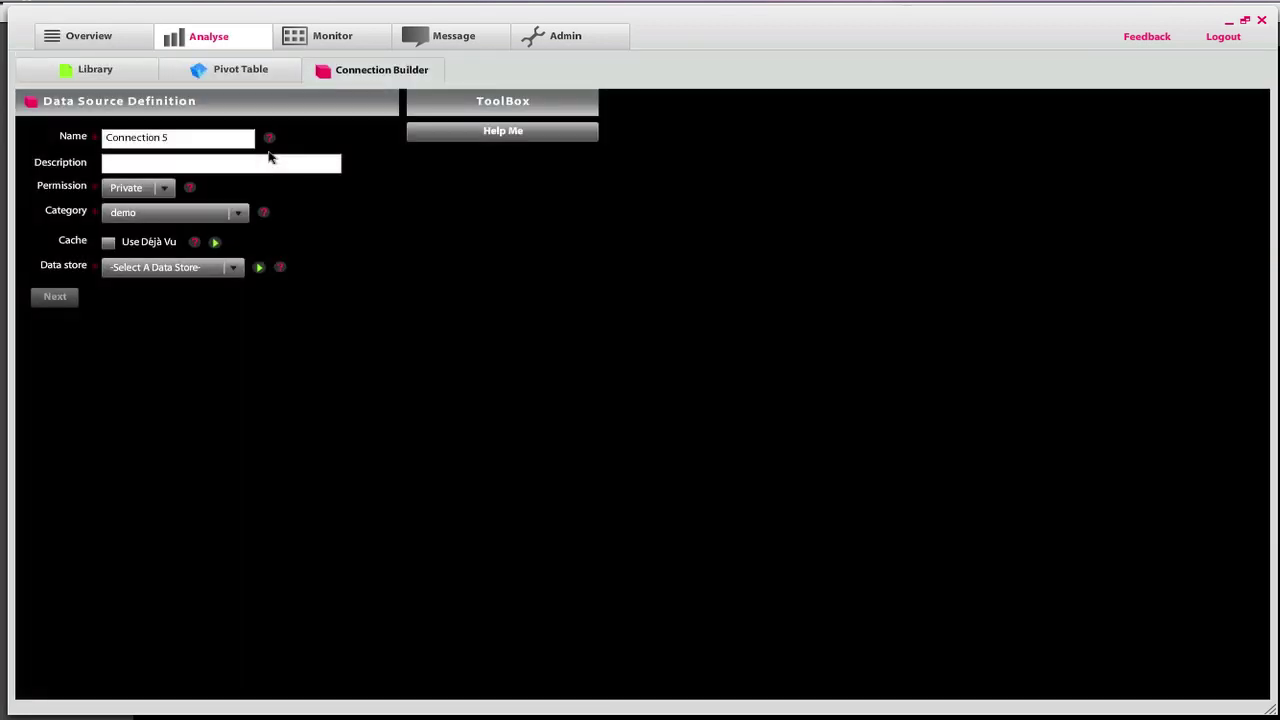
pyautogui.click(230, 267)
pyautogui.moveTo(307, 325); pyautogui.dragTo(300, 430)
pyautogui.click(275, 432)
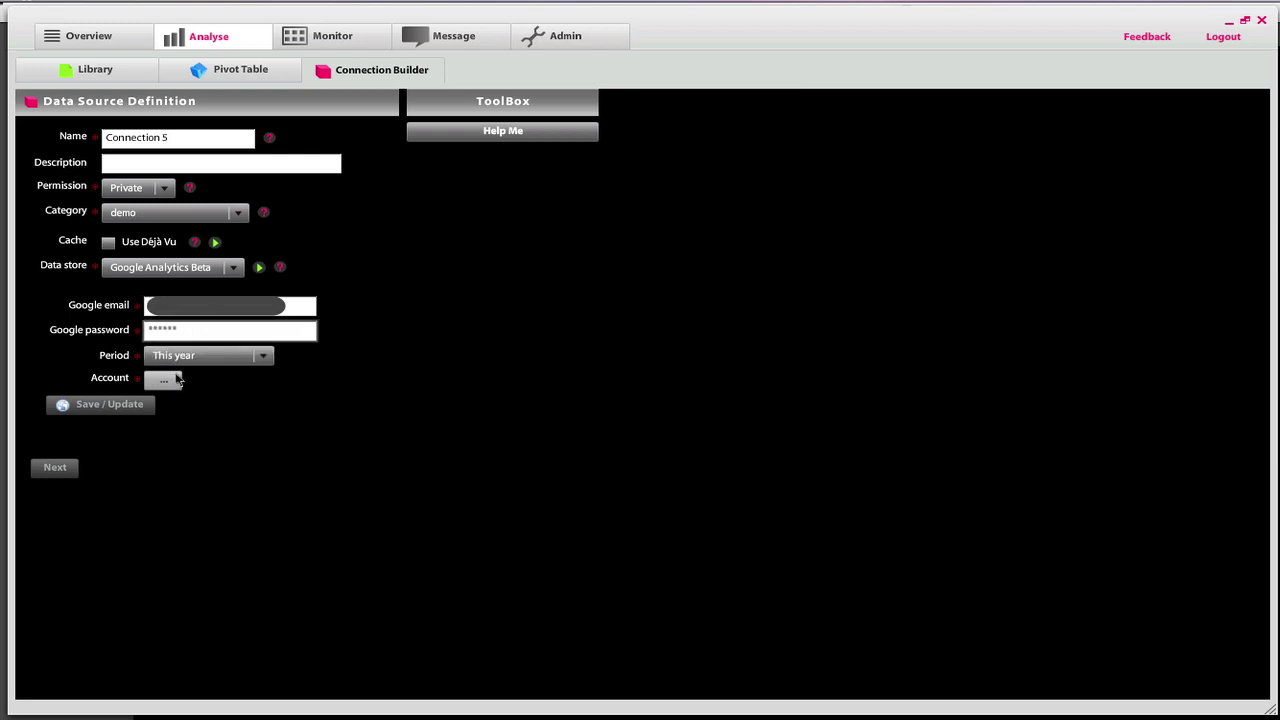
pyautogui.click(170, 379)
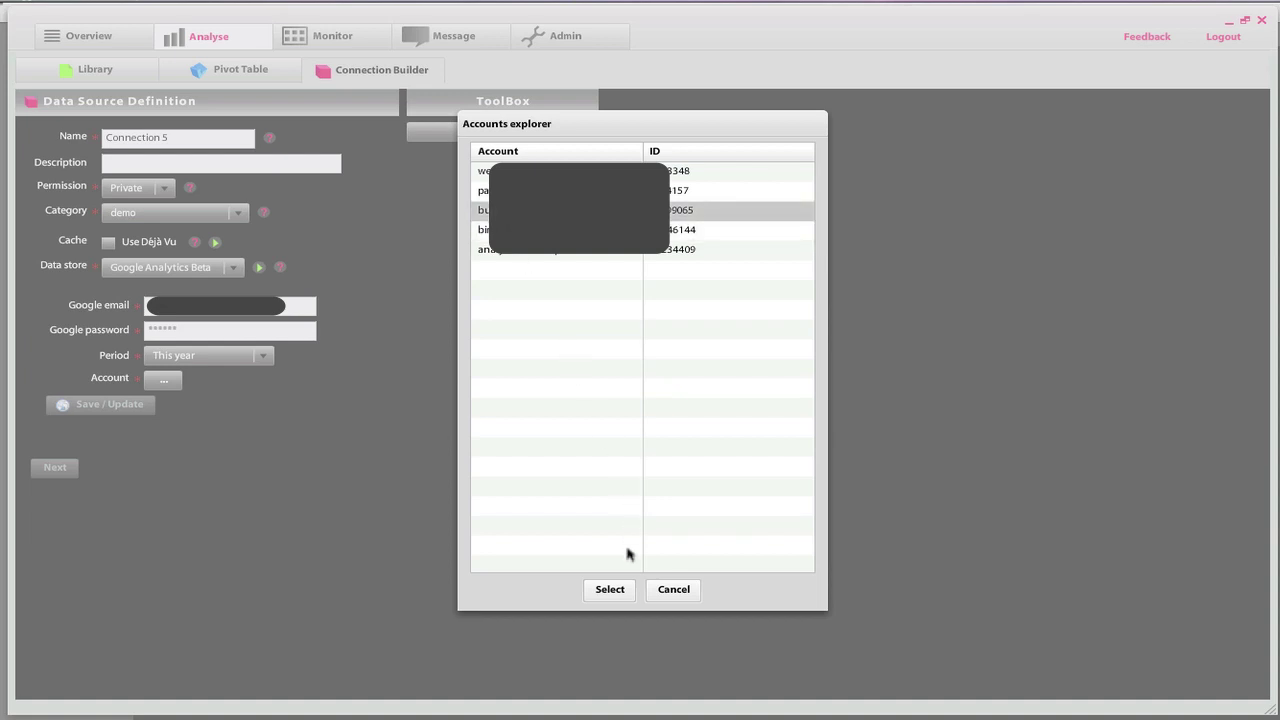
pyautogui.click(614, 591)
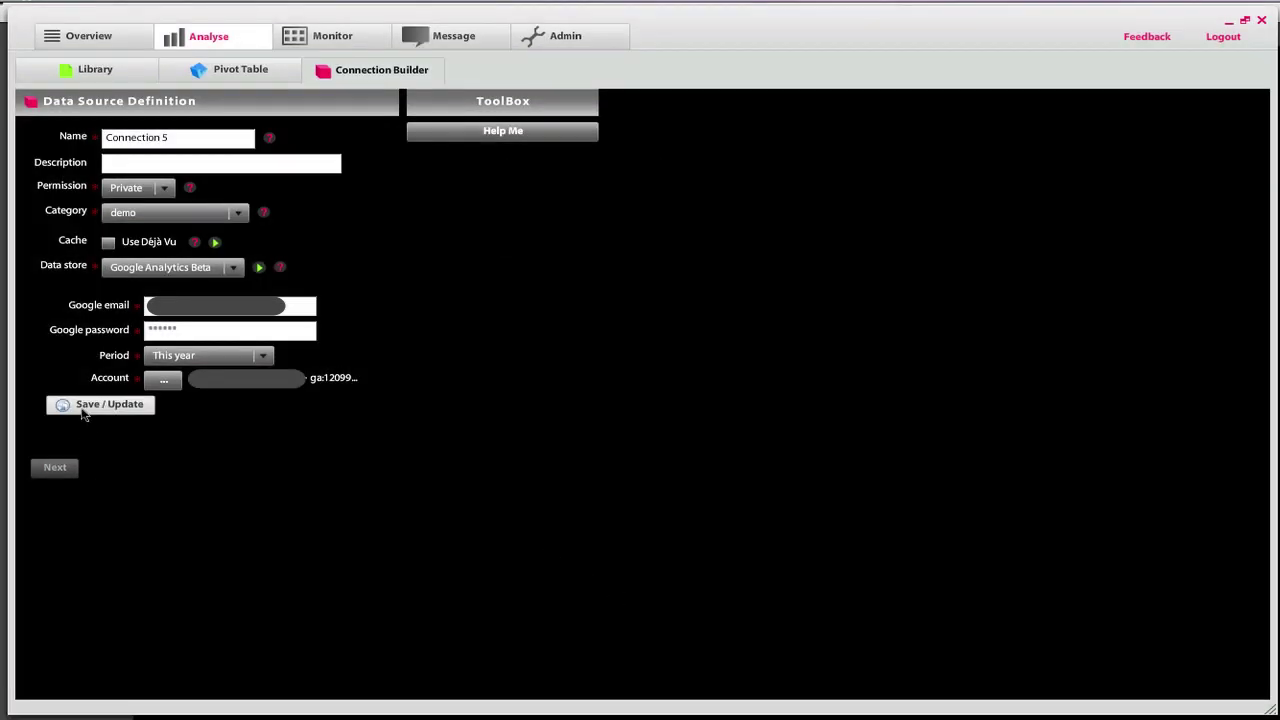
pyautogui.click(80, 405)
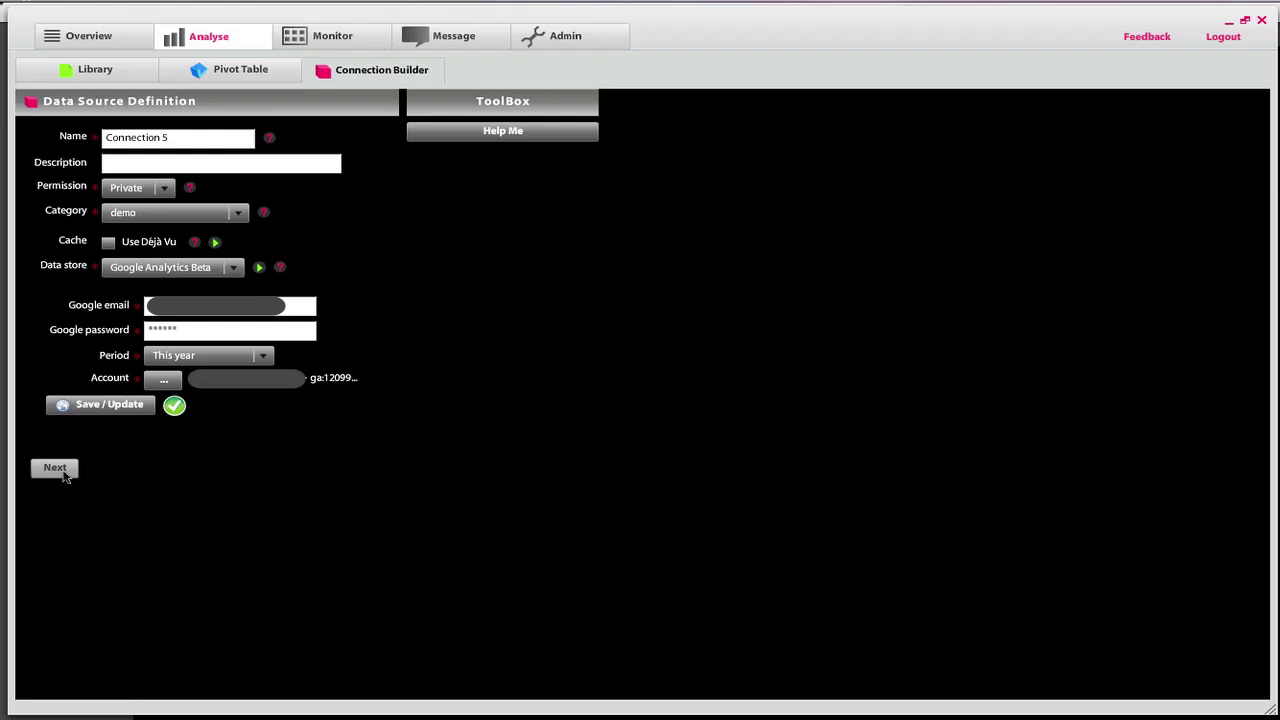
pyautogui.click(55, 468)
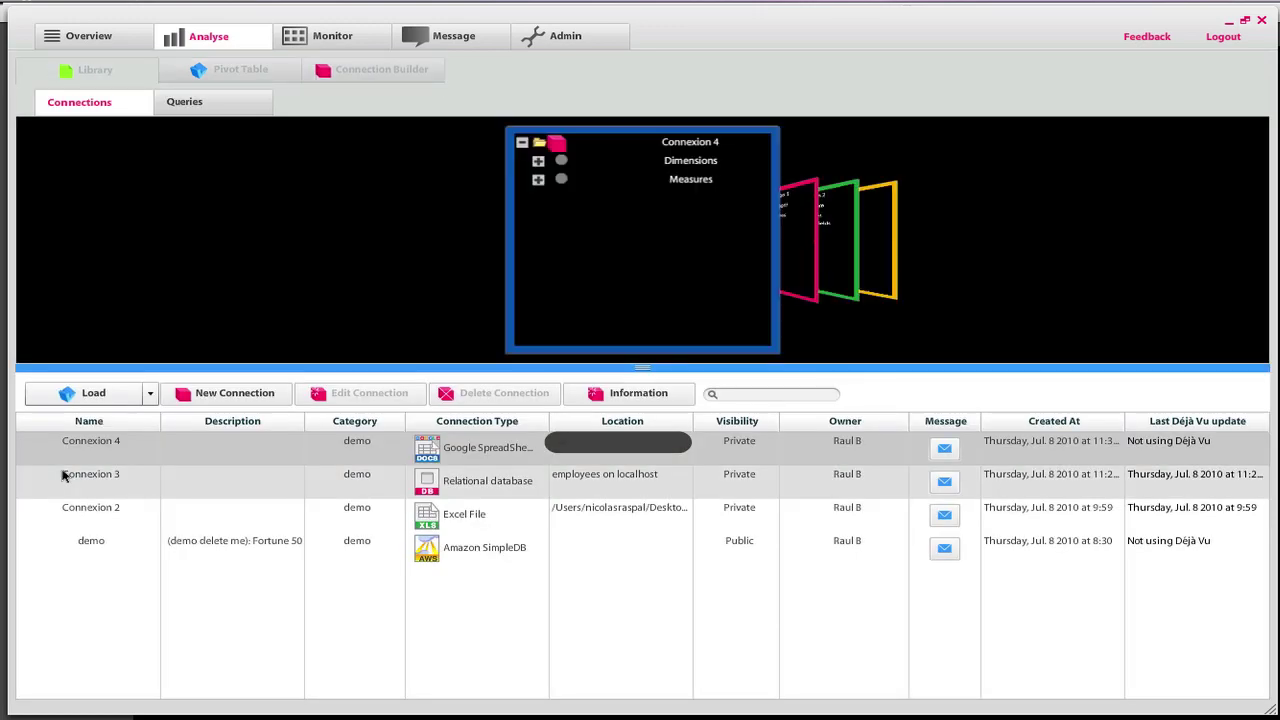
# Load Connection 5 from the Library's connections into a new pivot table.
pyautogui.click(178, 451)
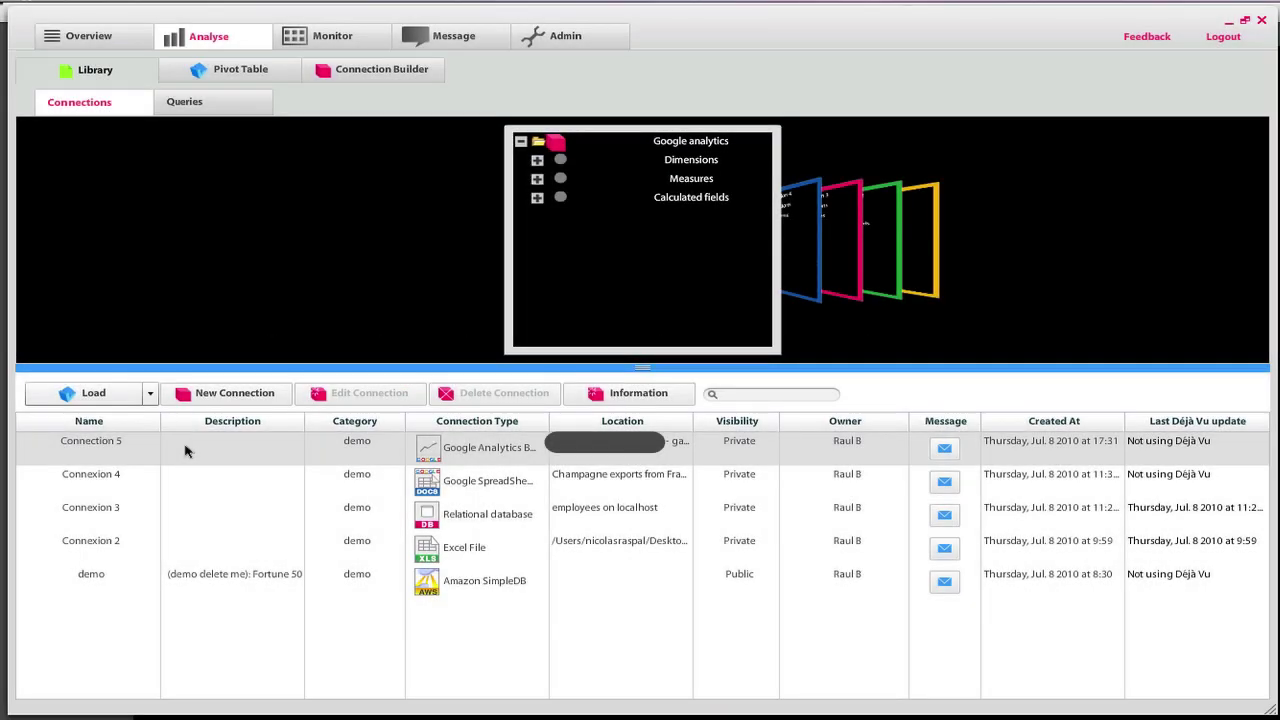
pyautogui.click(185, 451)
pyautogui.doubleClick(185, 451)
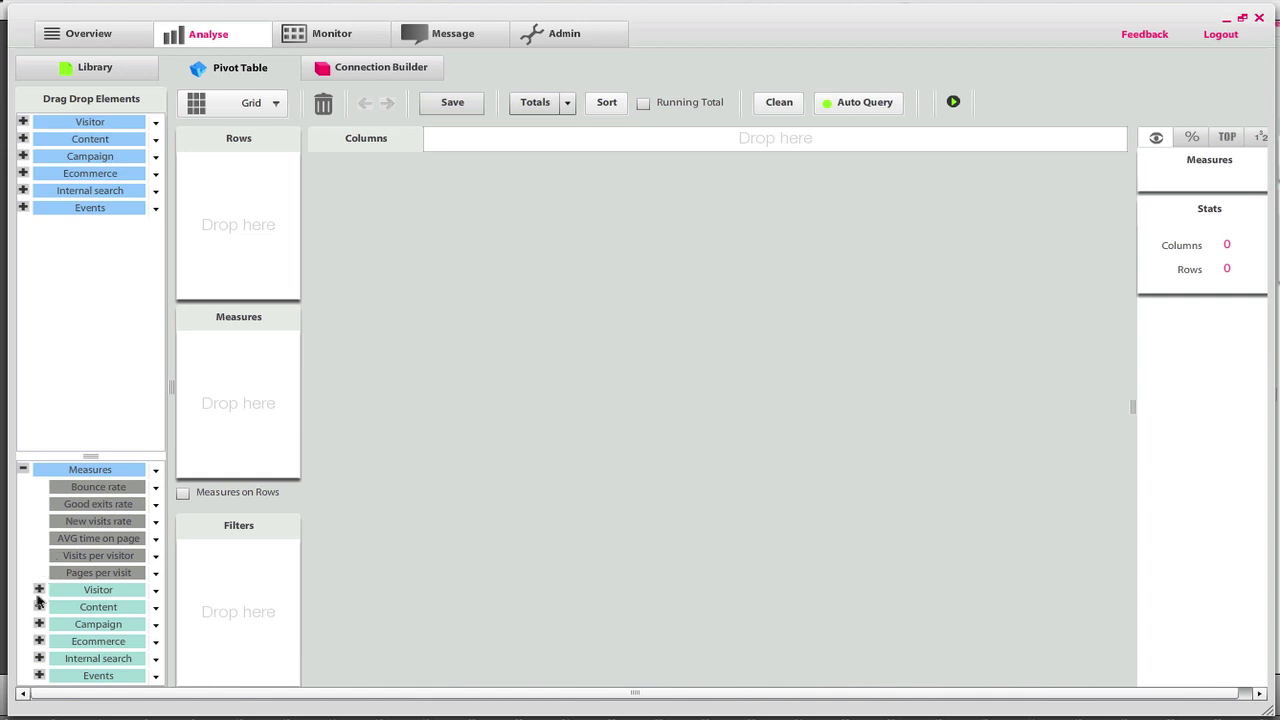
# Add Visits as the measure and place Year on columns, showing 24 038 visits for 2010.
pyautogui.click(38, 592)
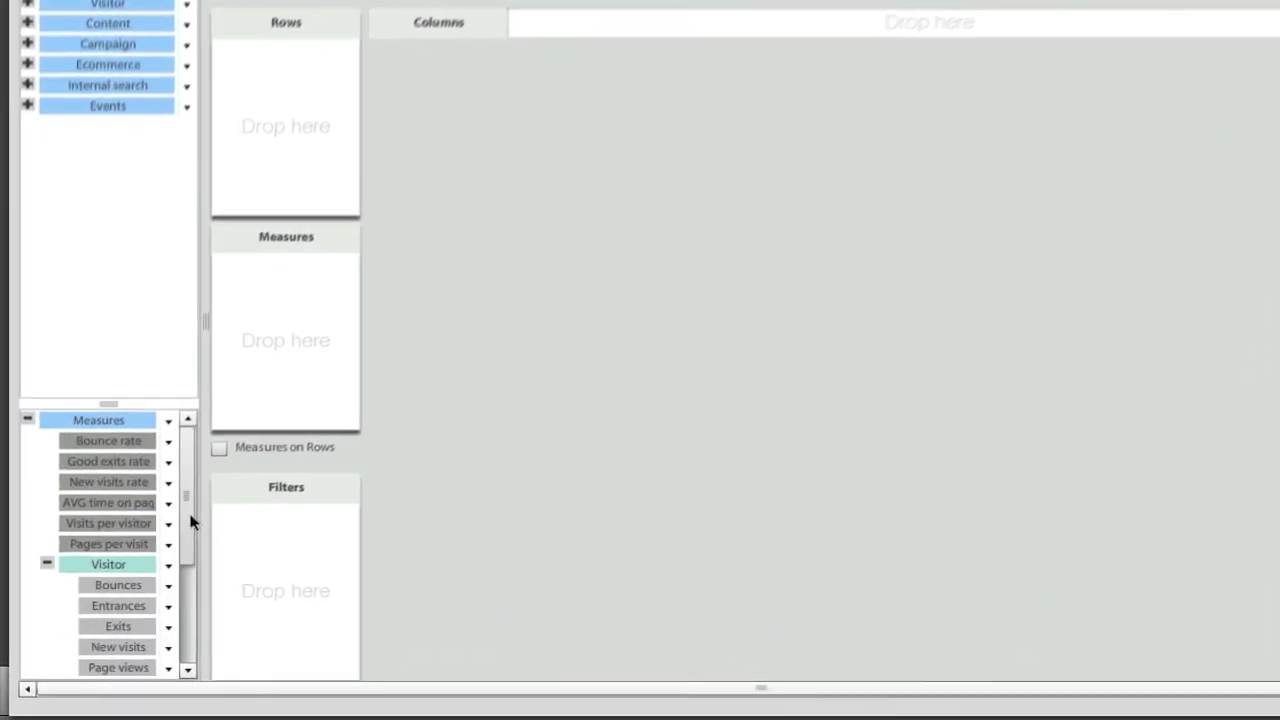
pyautogui.scroll(-1, 225, 561)
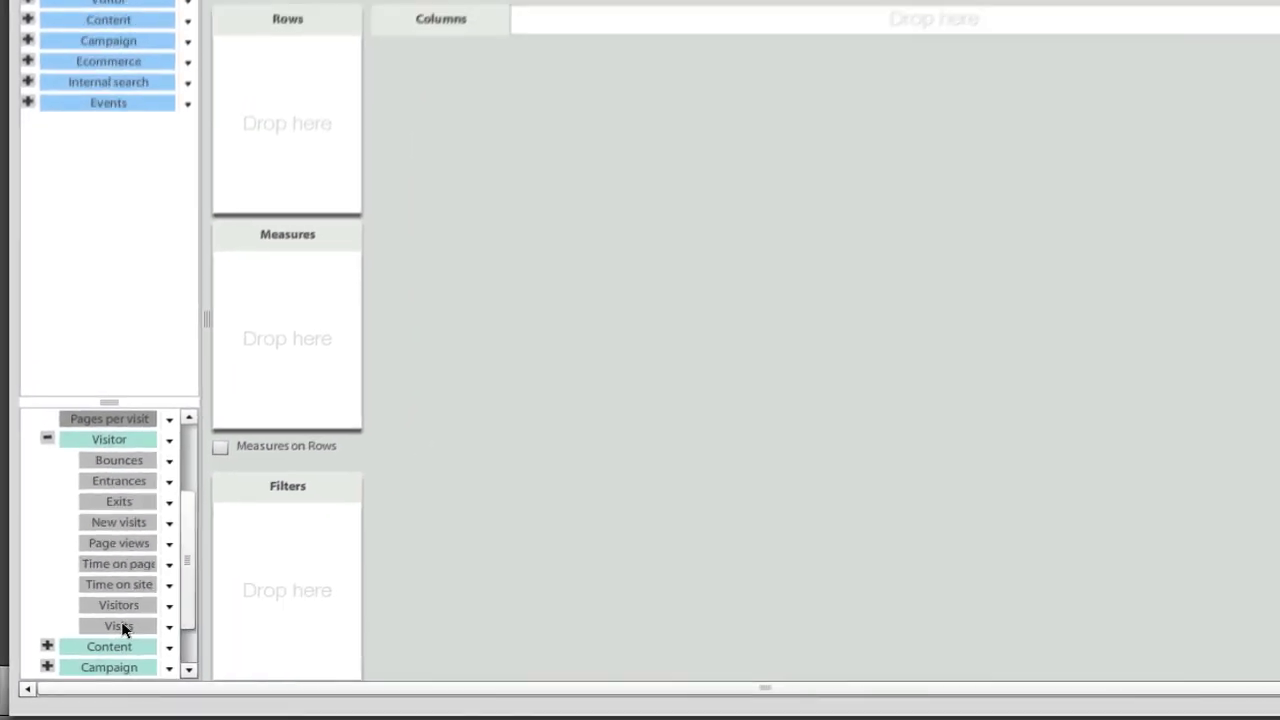
pyautogui.moveTo(122, 628); pyautogui.dragTo(253, 410)
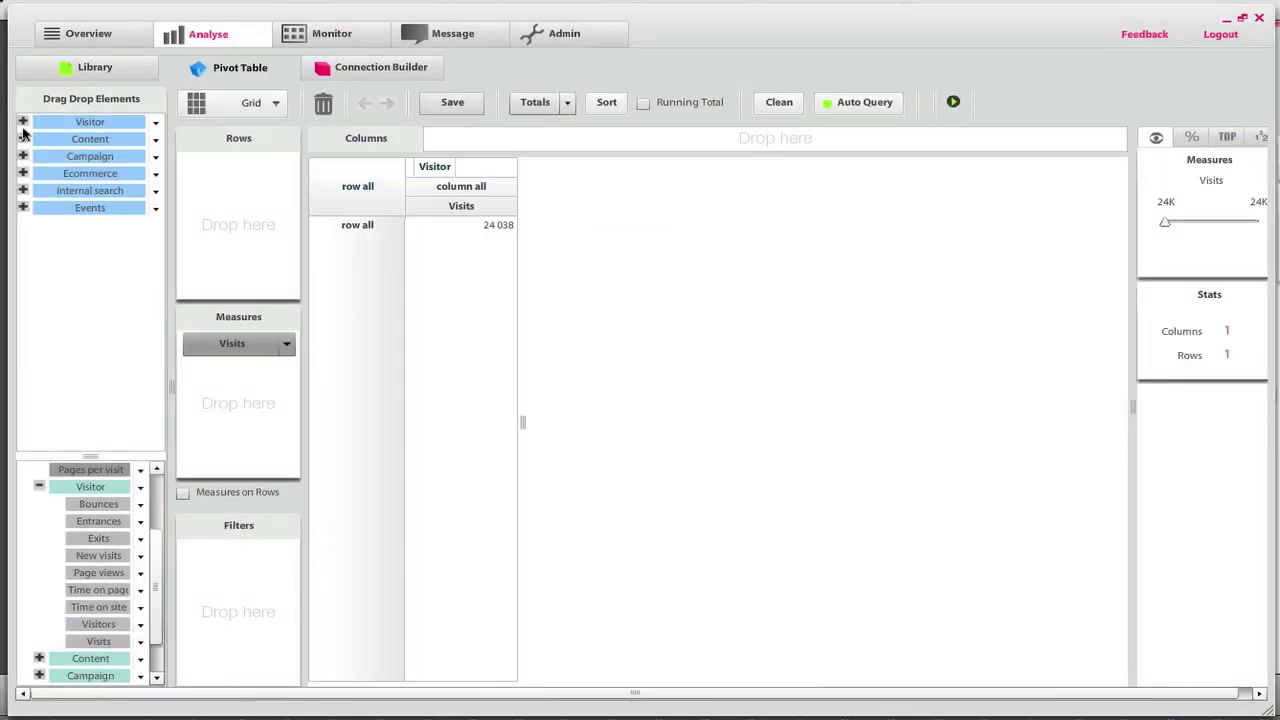
pyautogui.click(22, 122)
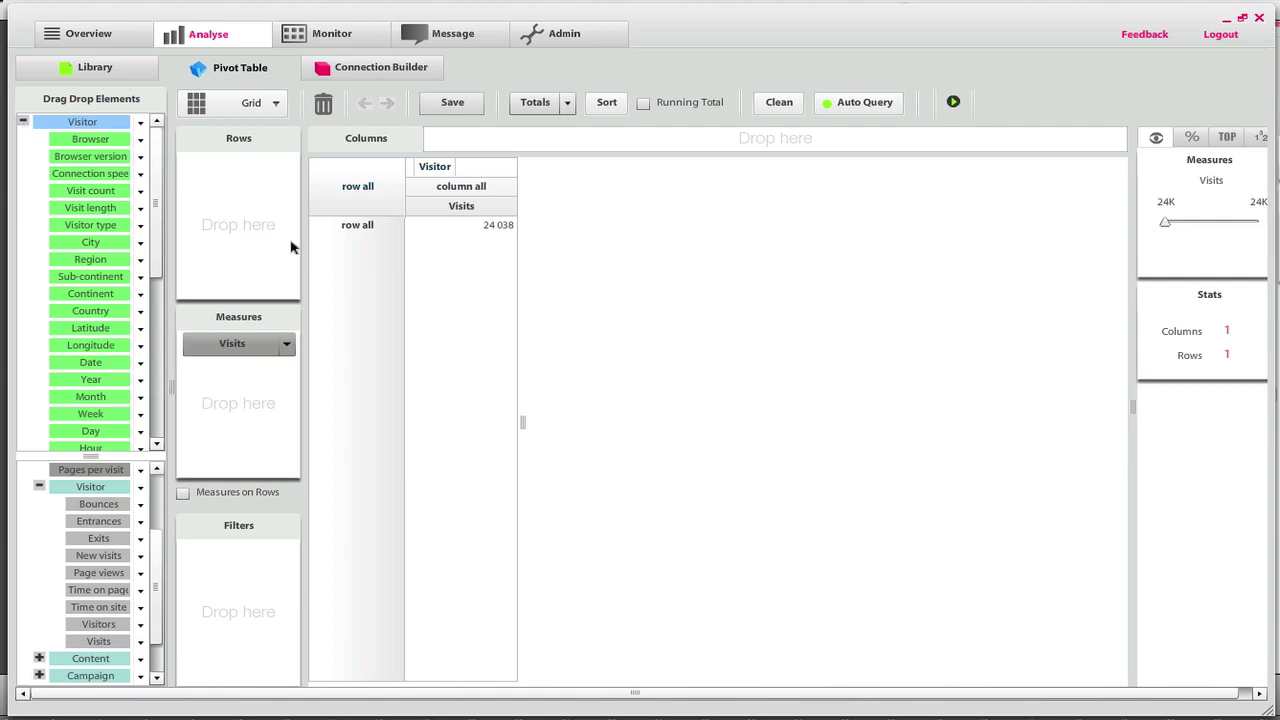
pyautogui.moveTo(111, 383); pyautogui.dragTo(452, 148)
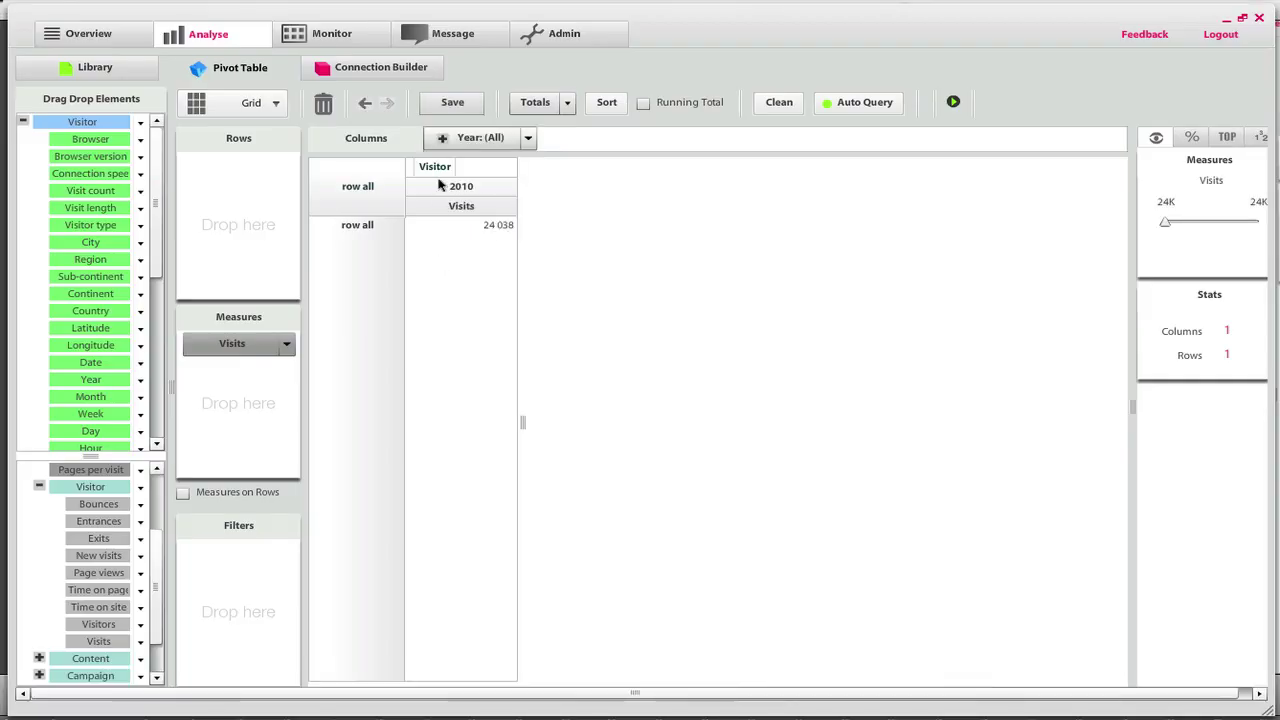
# Break Year down into Month and display monthly visits as a line chart.
pyautogui.click(442, 138)
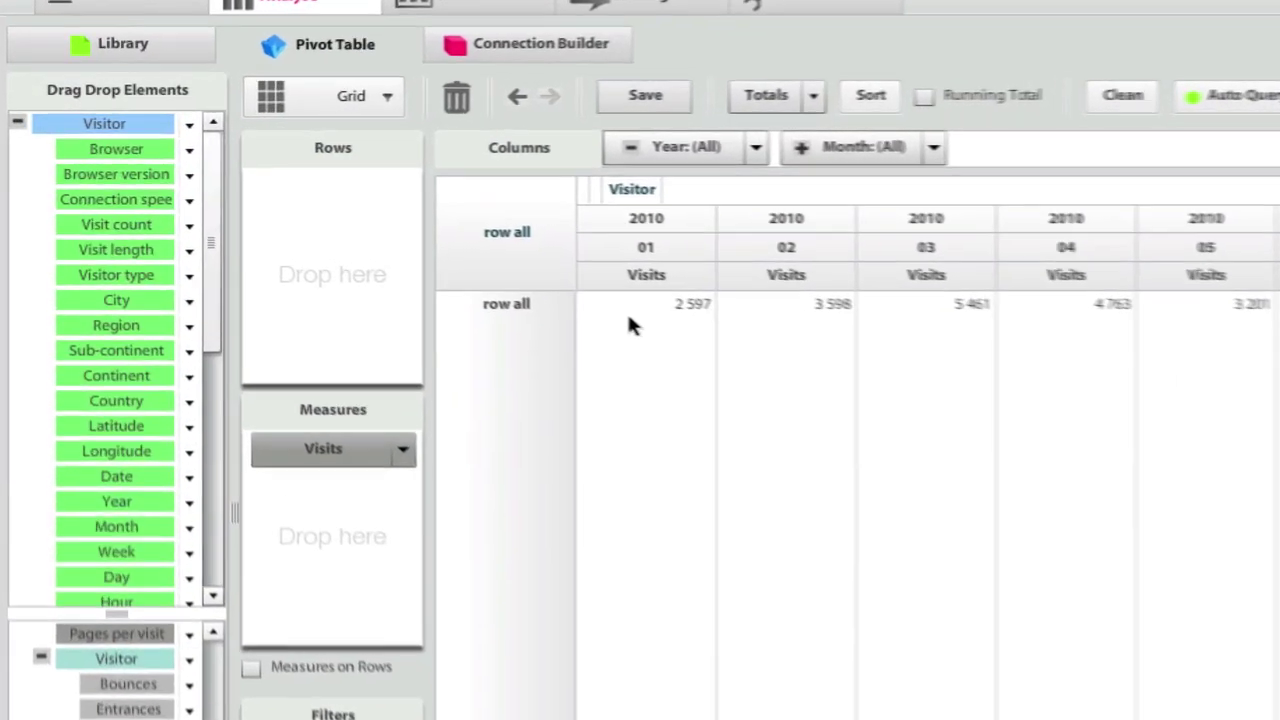
pyautogui.click(315, 96)
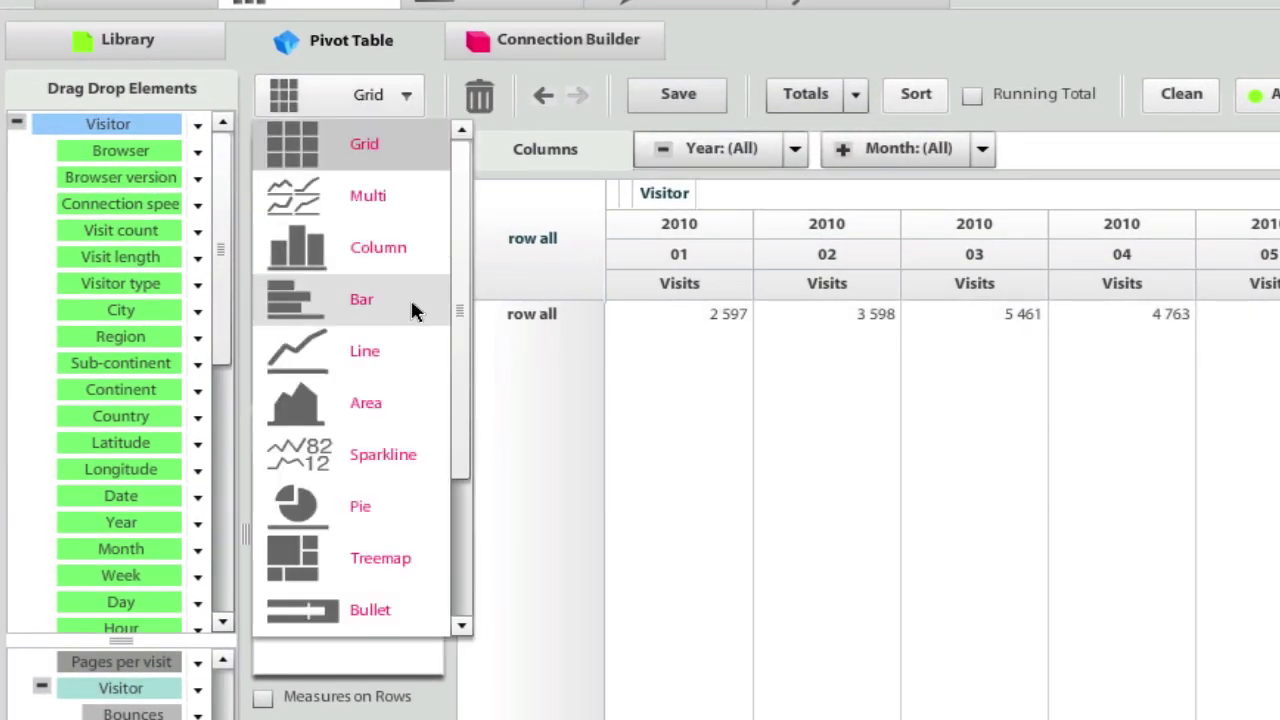
pyautogui.click(386, 354)
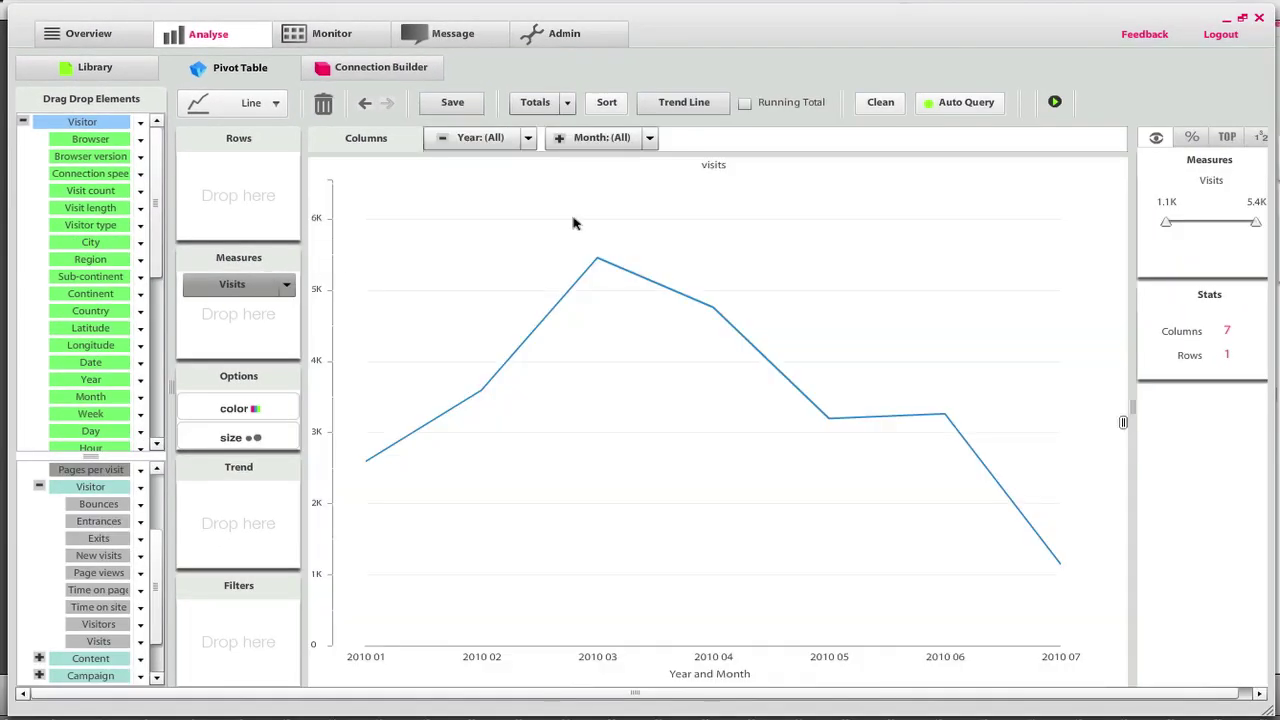
# Filter the chart to months 2010 01 through 2010 06, excluding month 07.
pyautogui.moveTo(1061, 566)
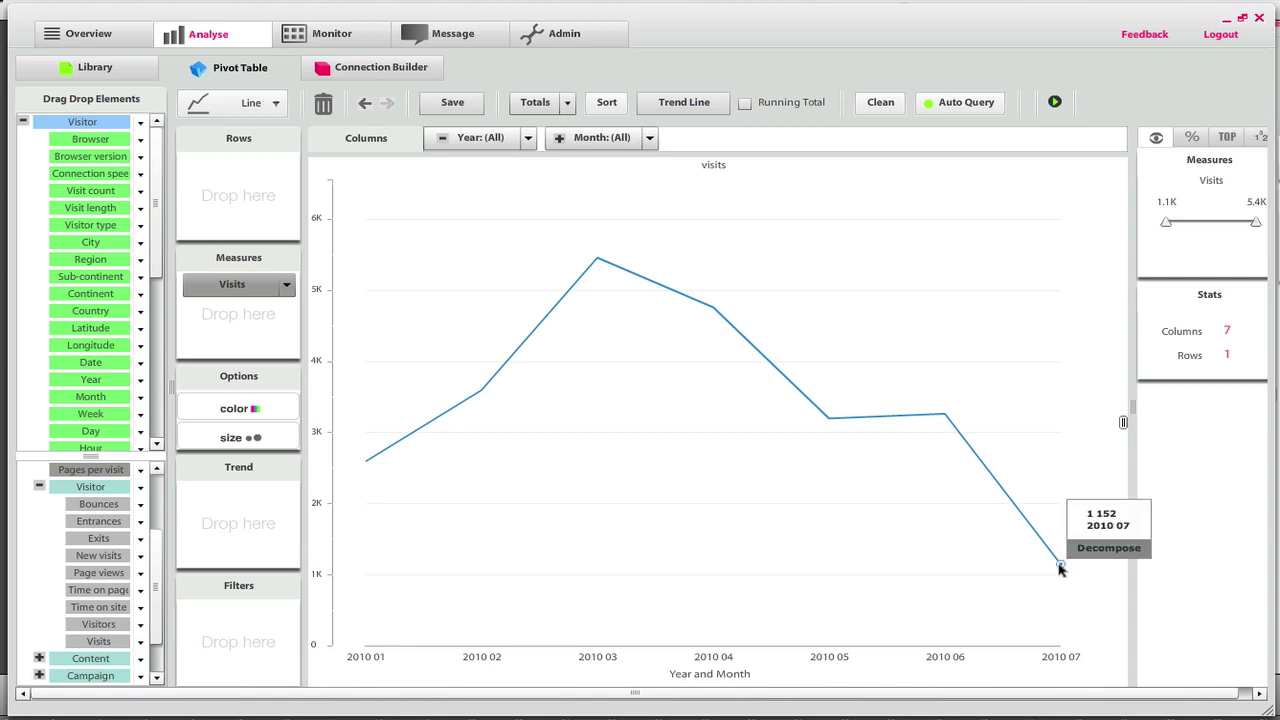
pyautogui.click(649, 139)
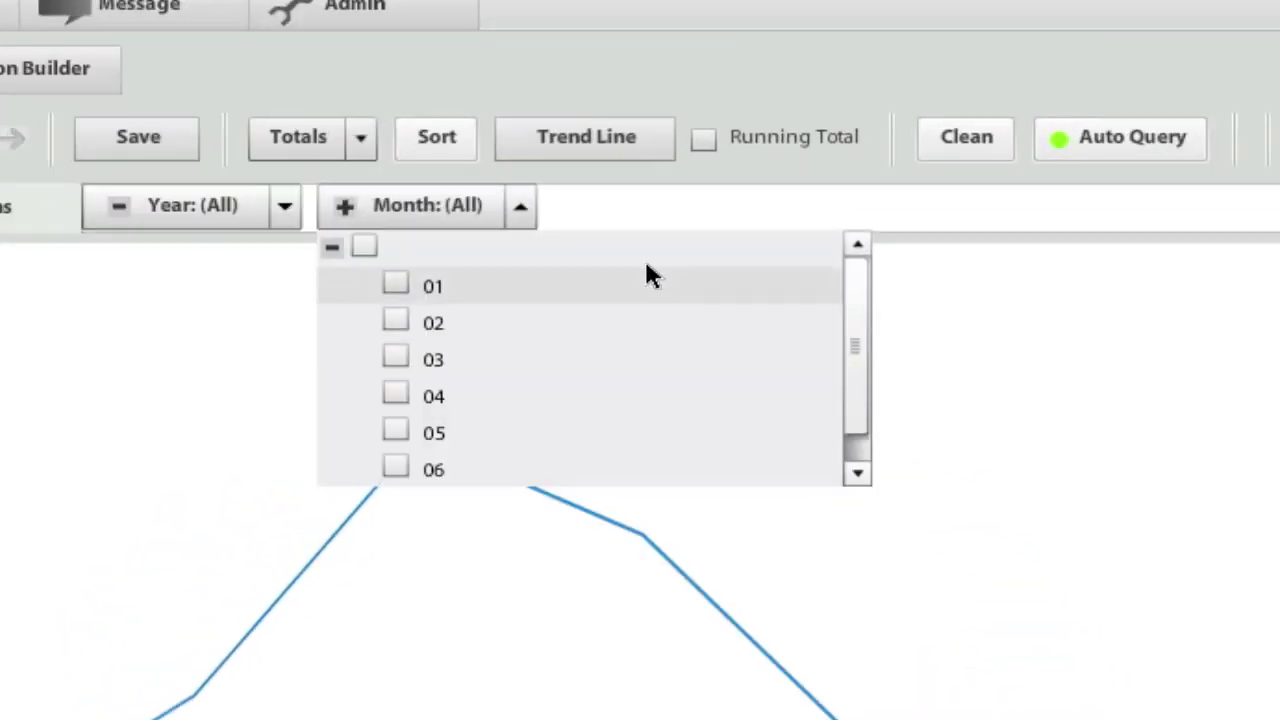
pyautogui.click(362, 245)
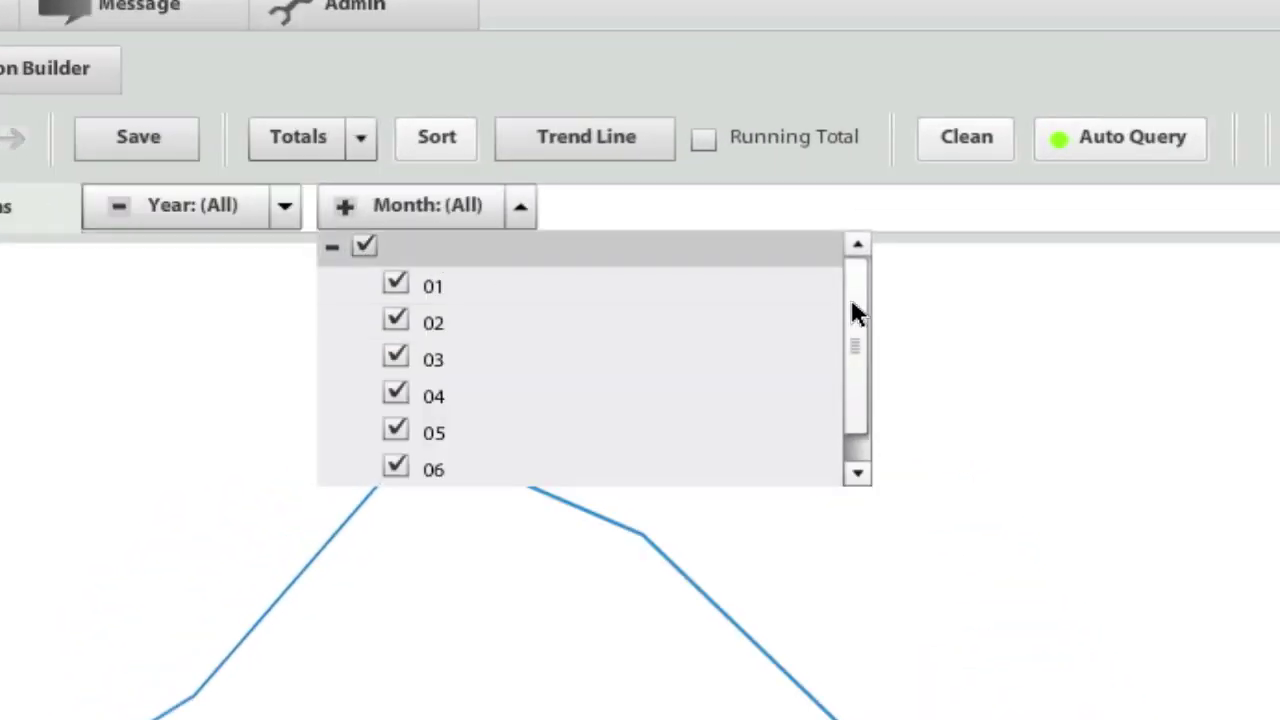
pyautogui.scroll(-1, 852, 313)
pyautogui.click(397, 477)
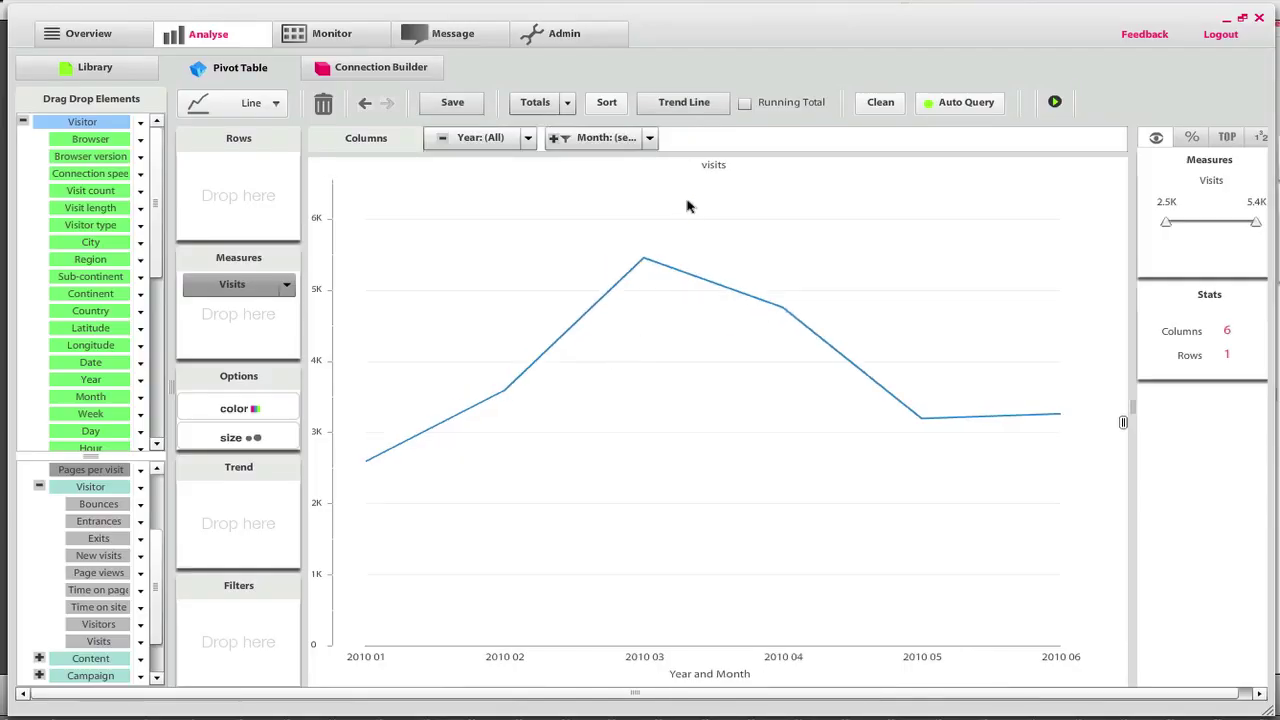
# Add a linear trend line to the chart, then remove it again.
pyautogui.click(688, 104)
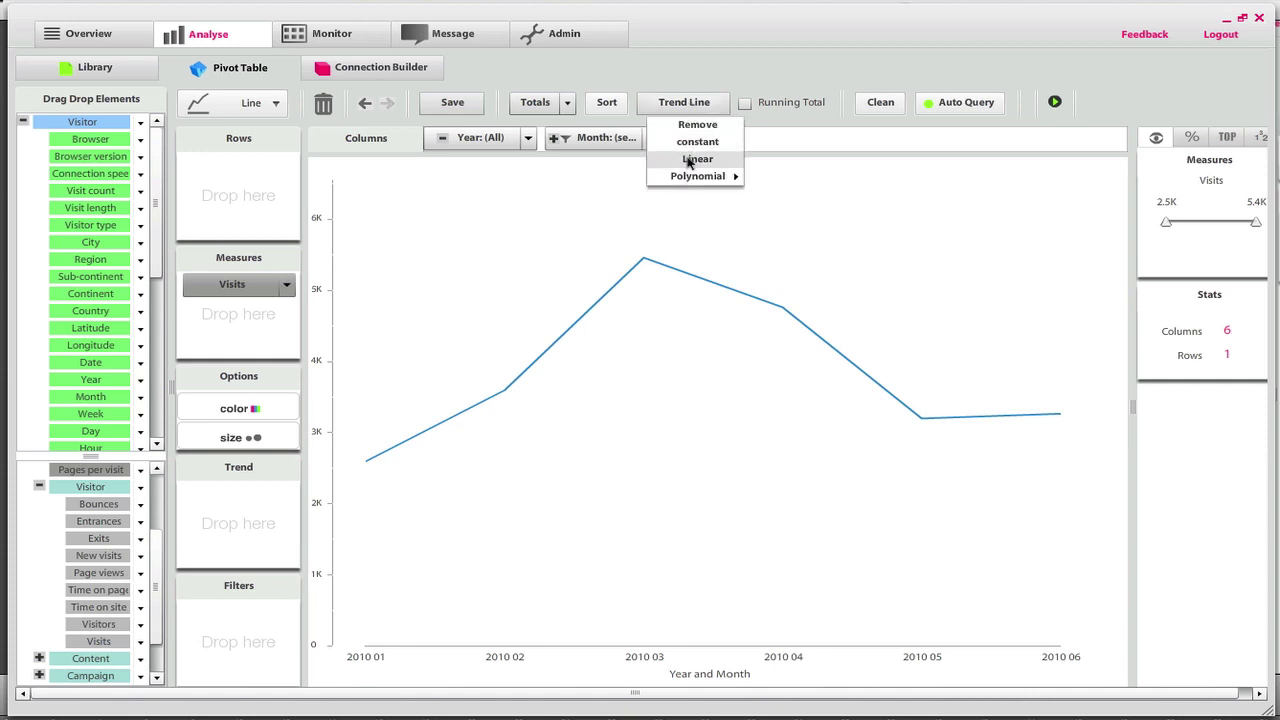
pyautogui.click(697, 157)
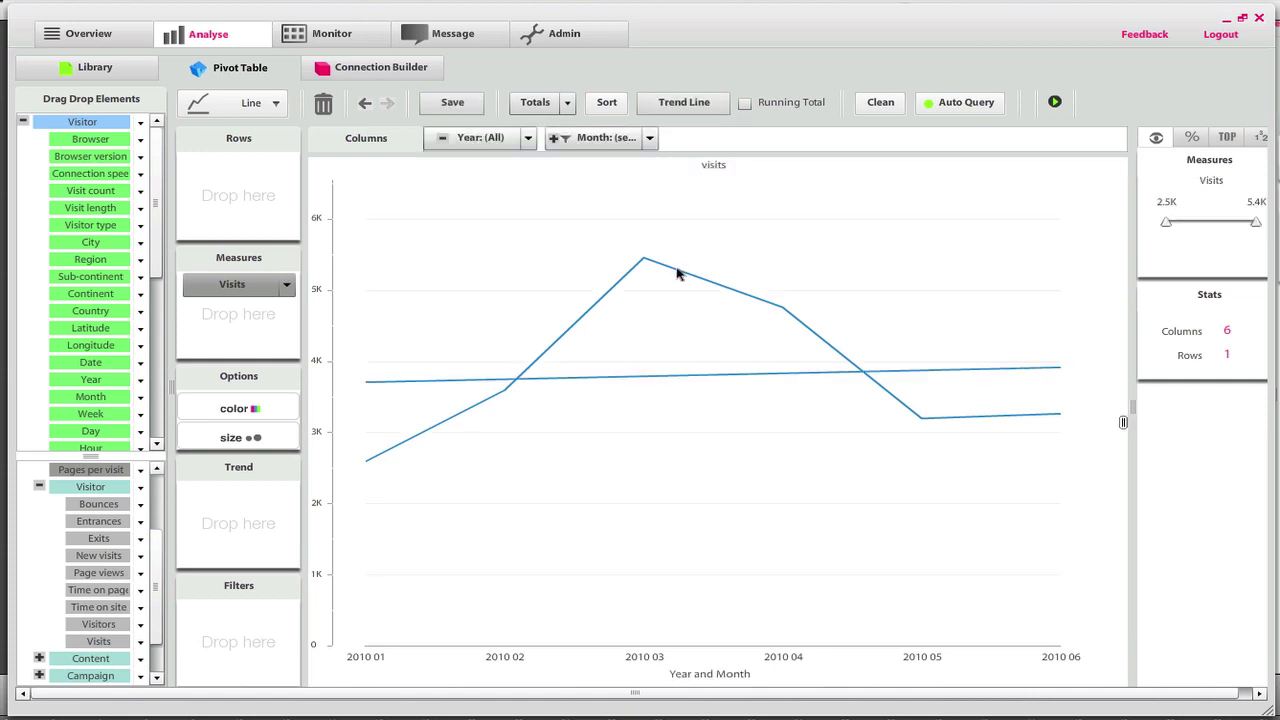
pyautogui.click(690, 104)
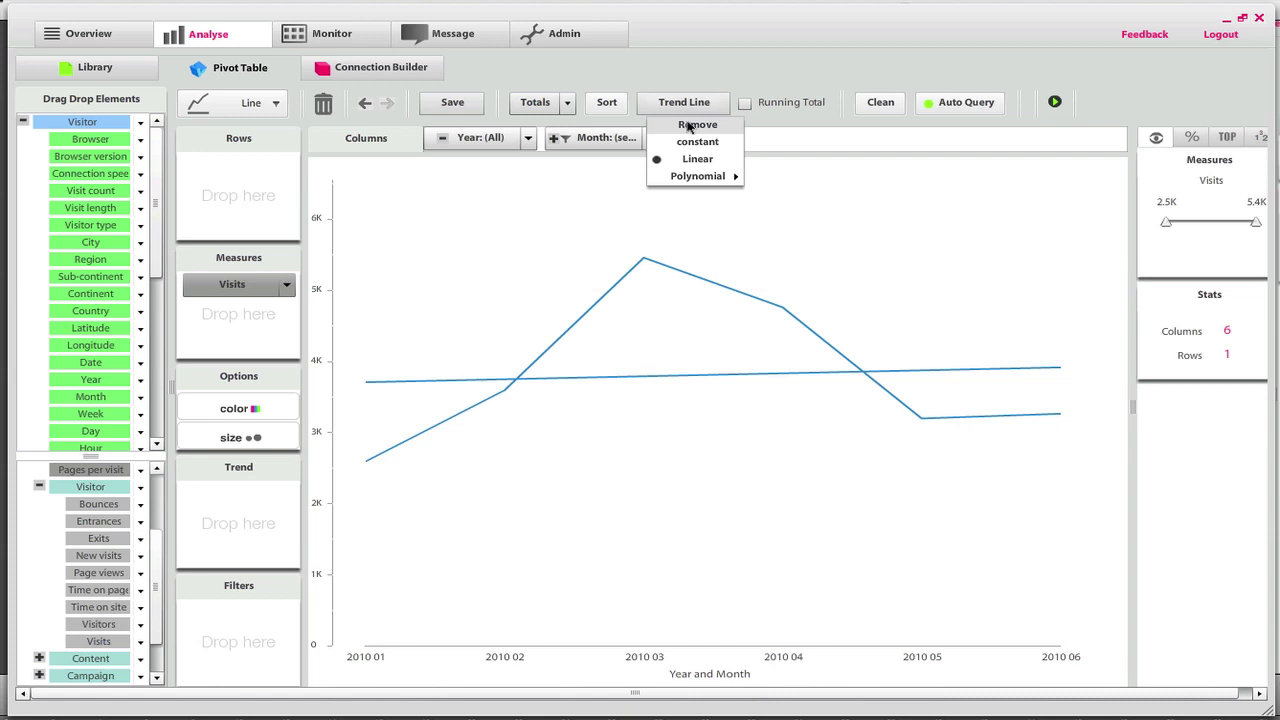
pyautogui.click(688, 126)
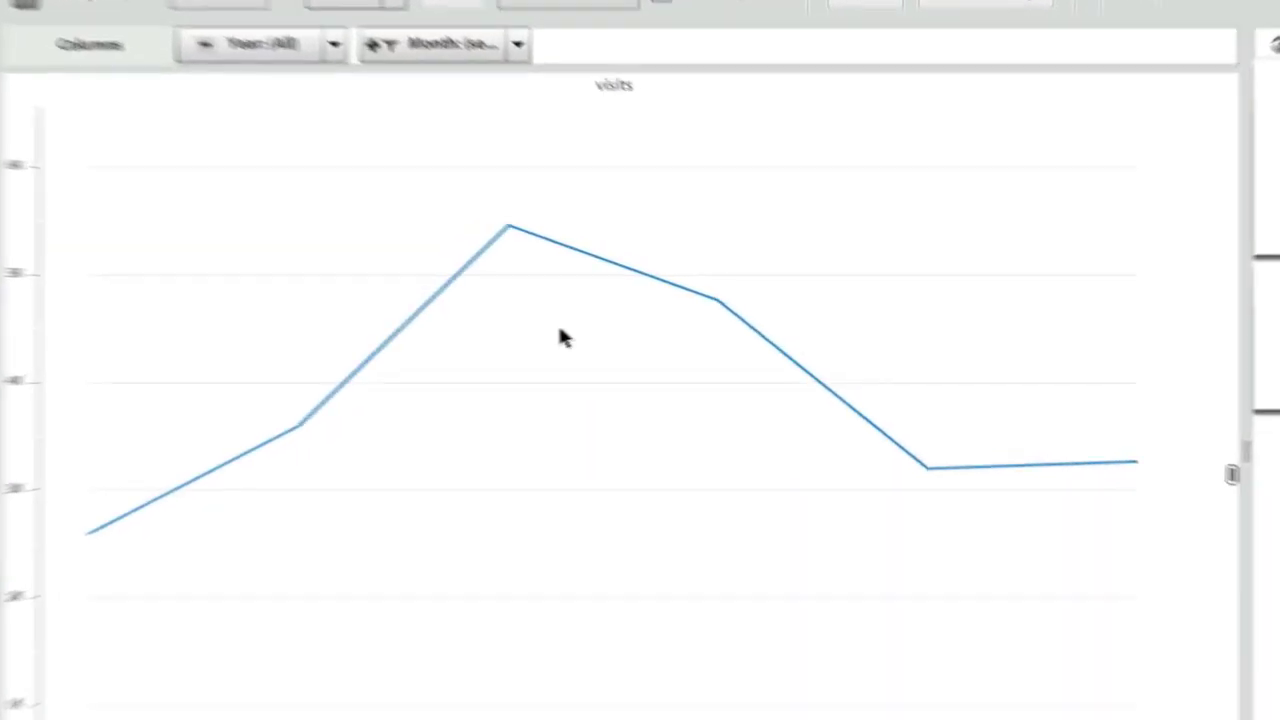
# Decompose March 2010 visits by Campaign : Source, keeping only sources above 317.58 visits.
pyautogui.moveTo(644, 259)
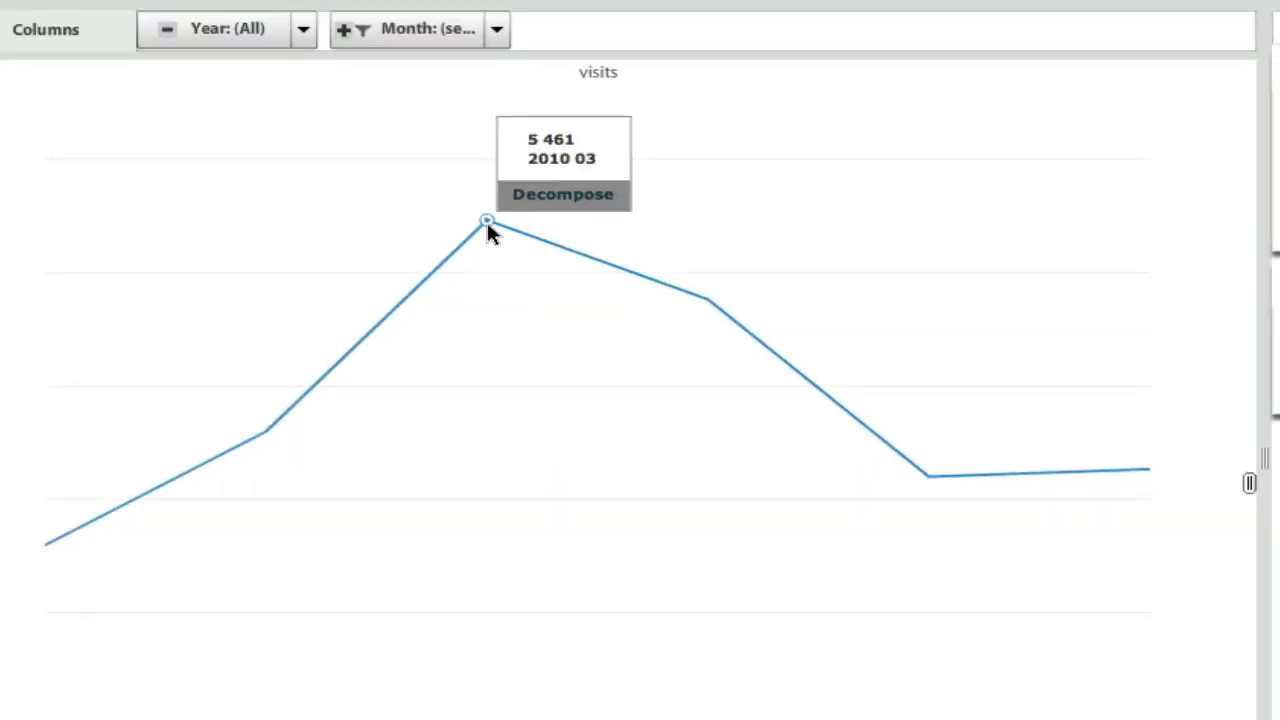
pyautogui.click(540, 200)
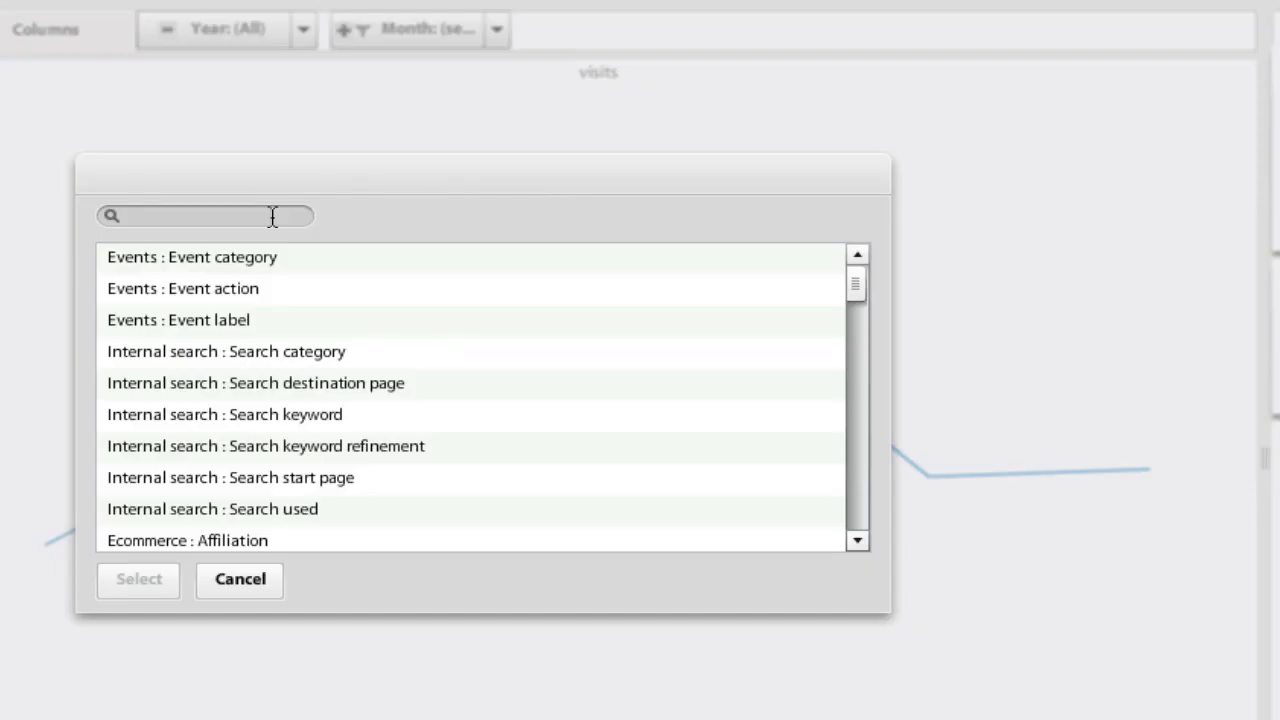
pyautogui.write('source')
pyautogui.click(188, 260)
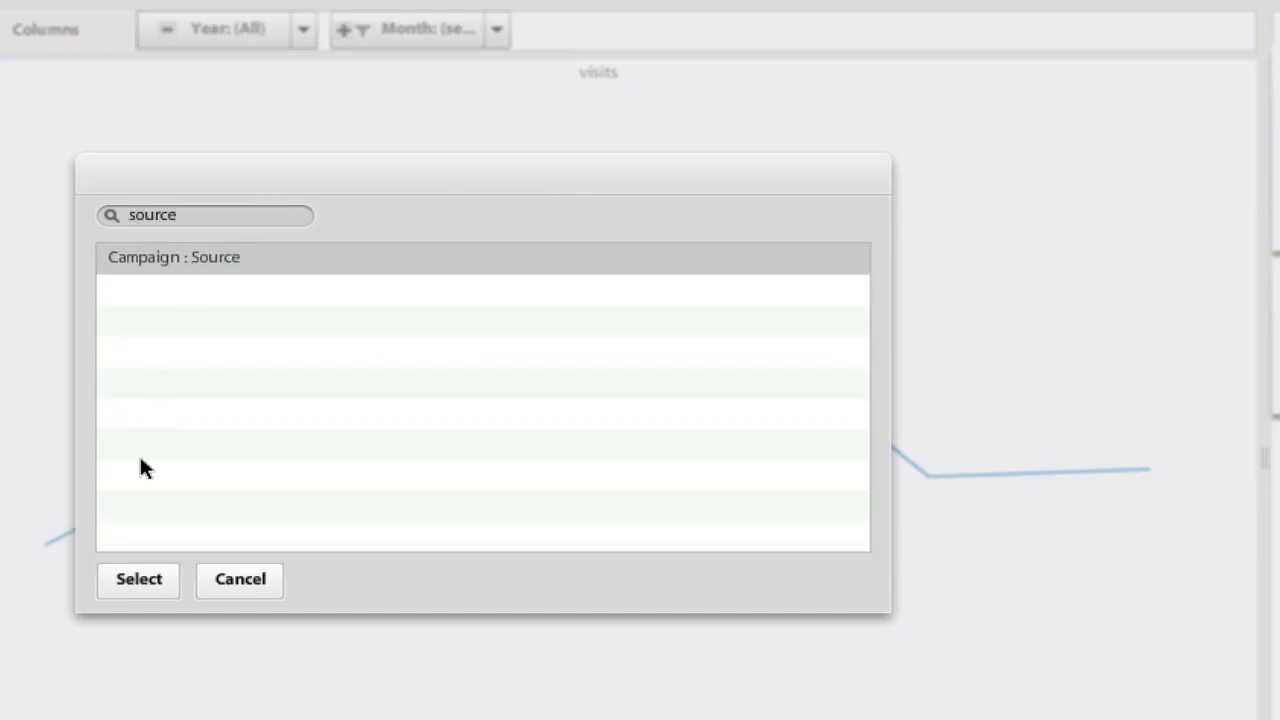
pyautogui.click(117, 580)
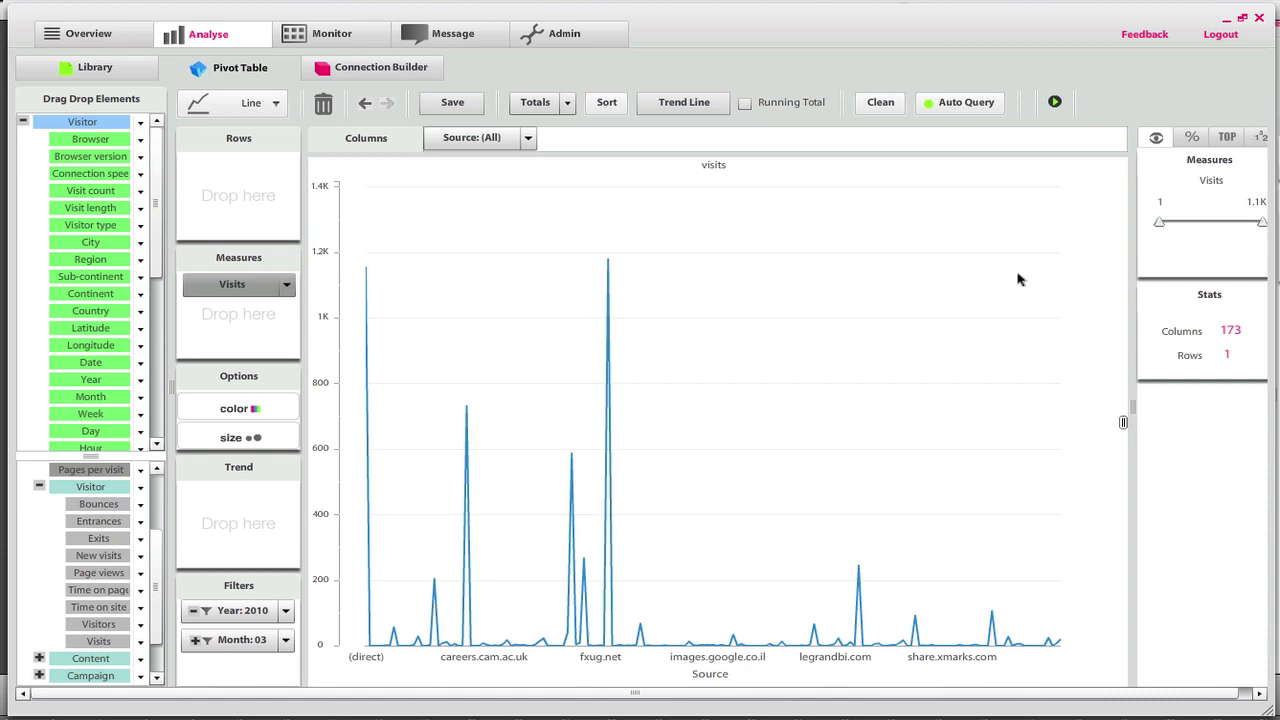
pyautogui.click(1188, 224)
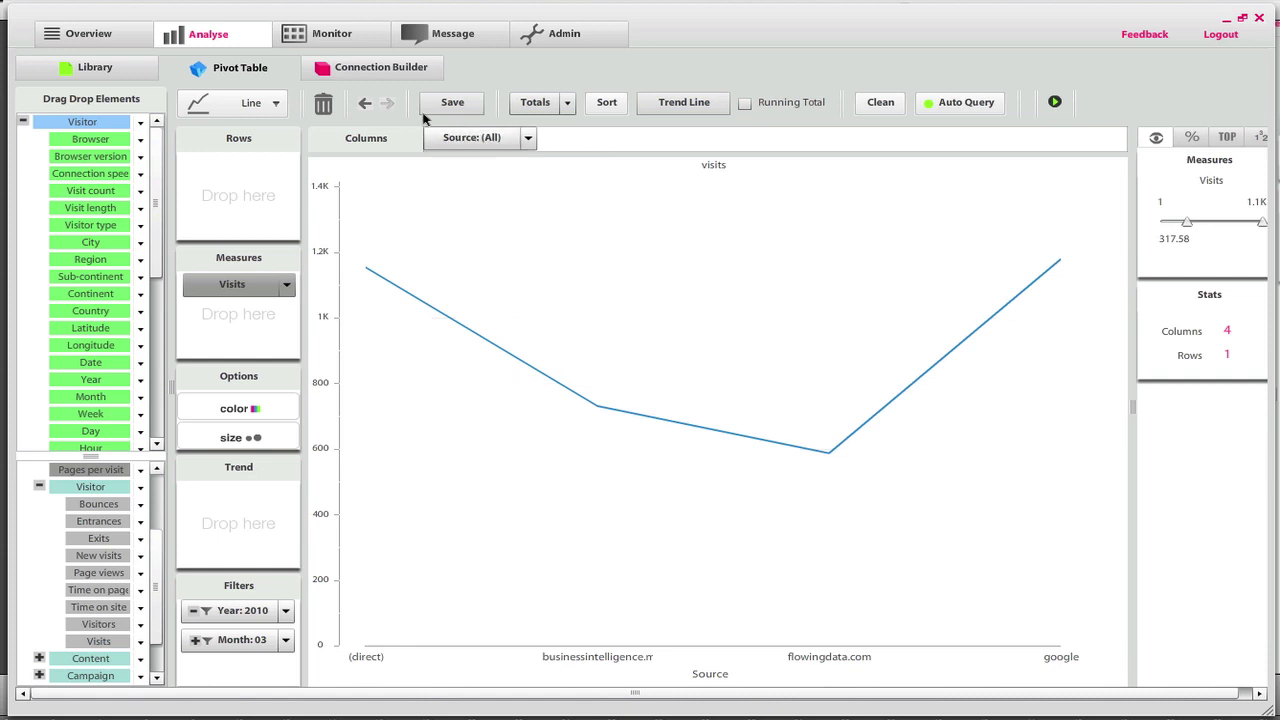
# Switch the traffic-source chart to a pie chart with four source slices.
pyautogui.click(251, 103)
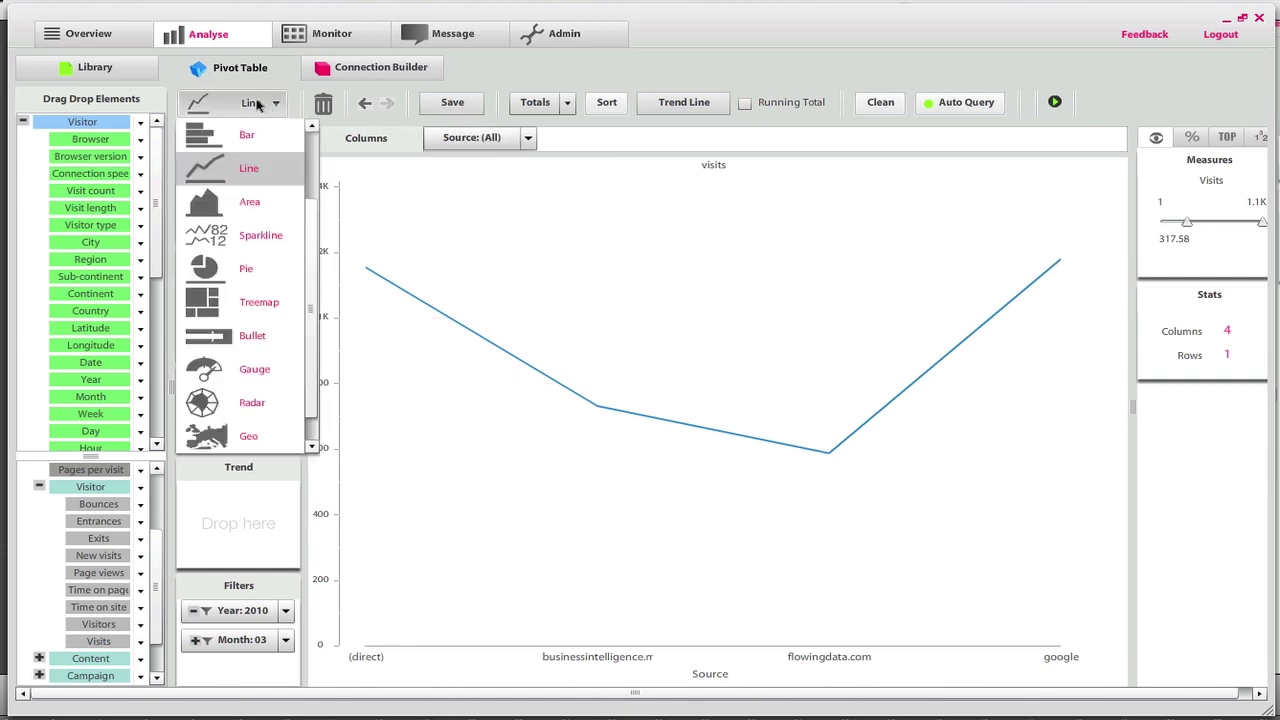
pyautogui.click(249, 270)
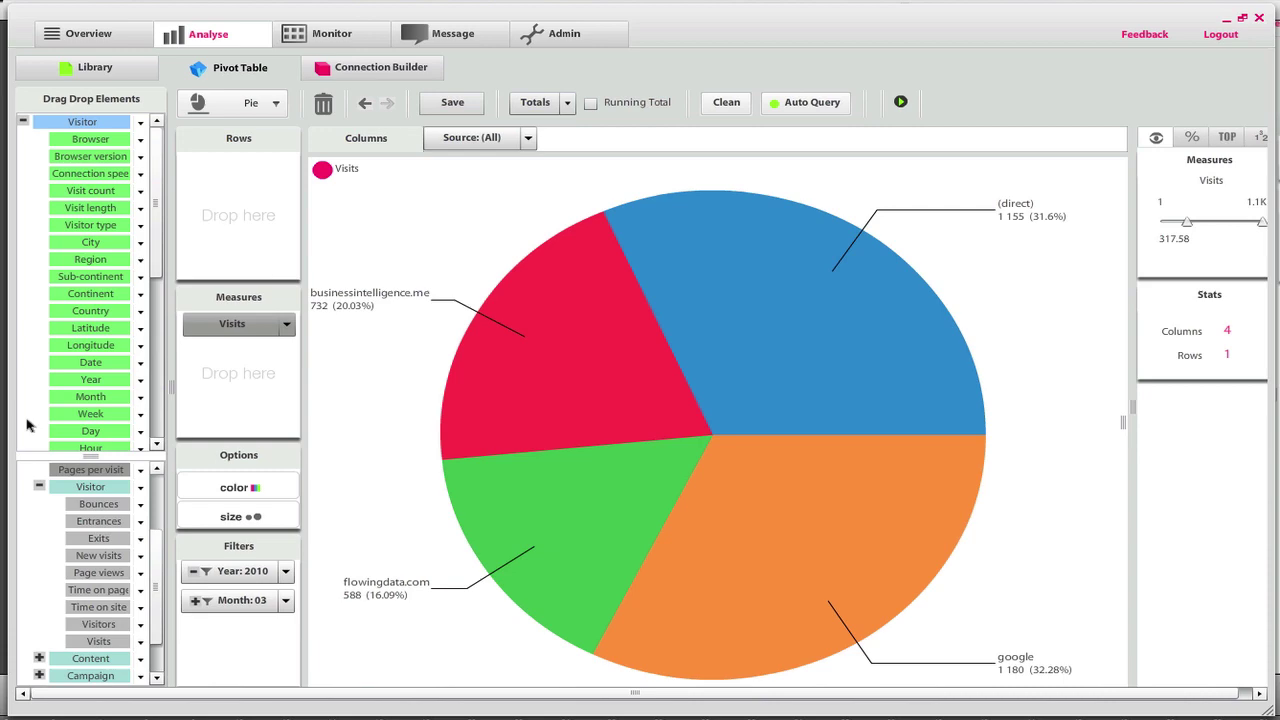
pyautogui.moveTo(157, 540); pyautogui.dragTo(156, 481)
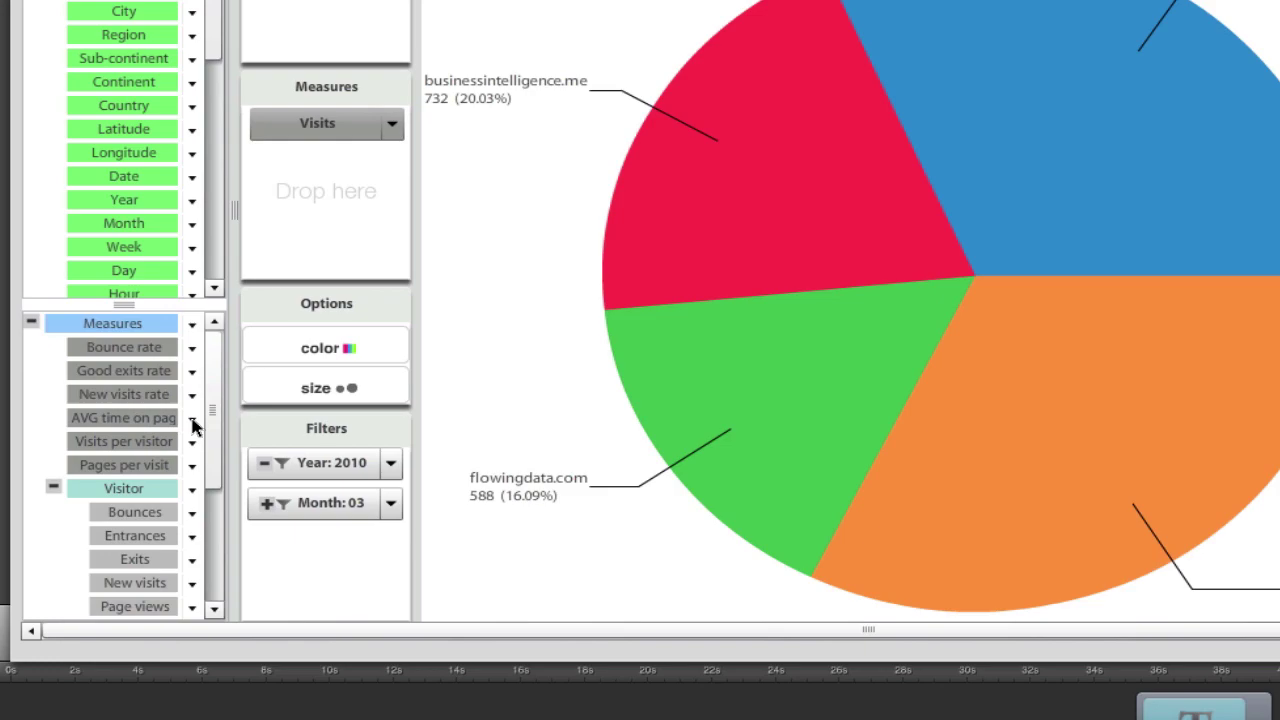
# Review the AVG time on page formula and close it without changes.
pyautogui.click(193, 424)
pyautogui.click(214, 437)
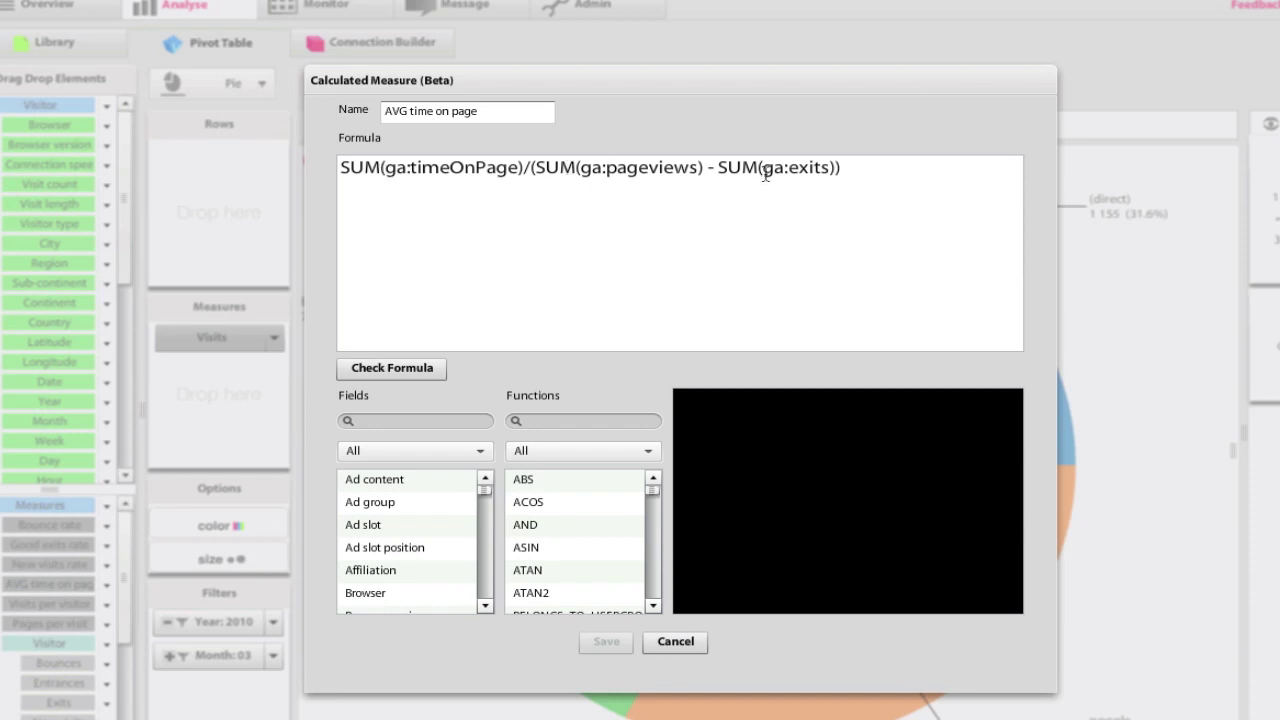
pyautogui.click(678, 641)
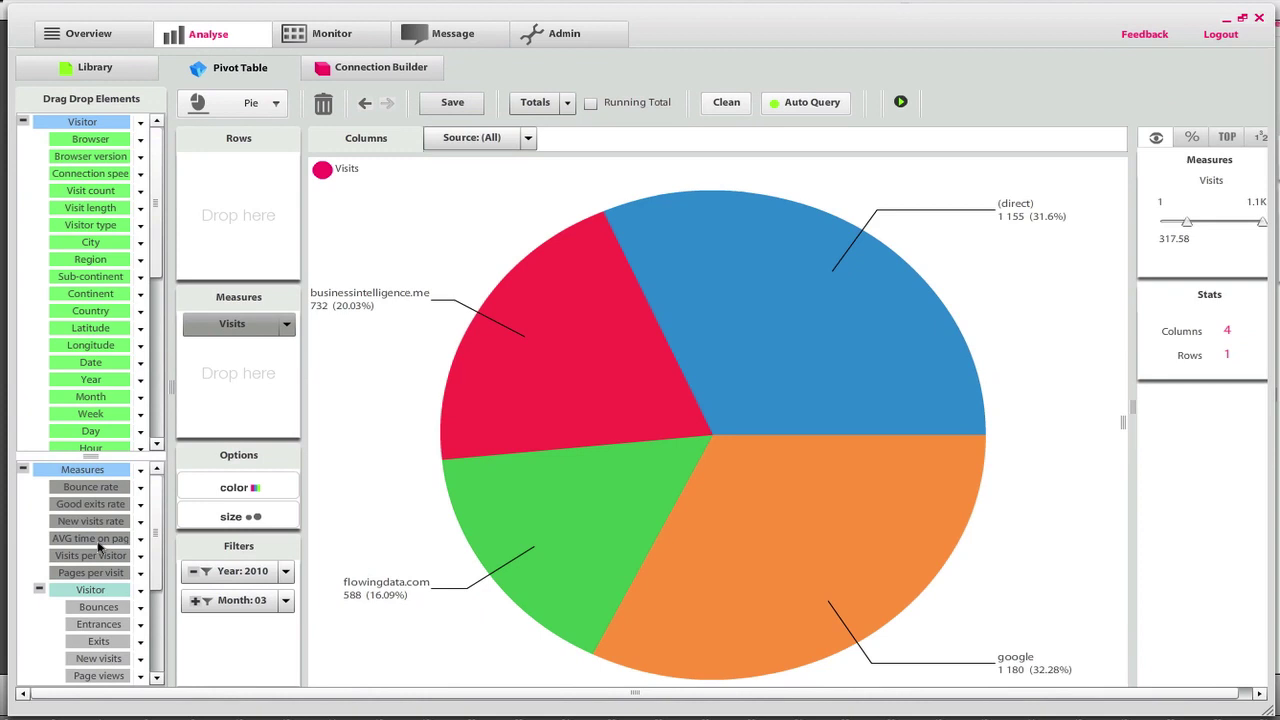
# Colour the pie slices by AVG time on page, checking the flowingdata.com and google values.
pyautogui.moveTo(99, 546); pyautogui.dragTo(232, 488)
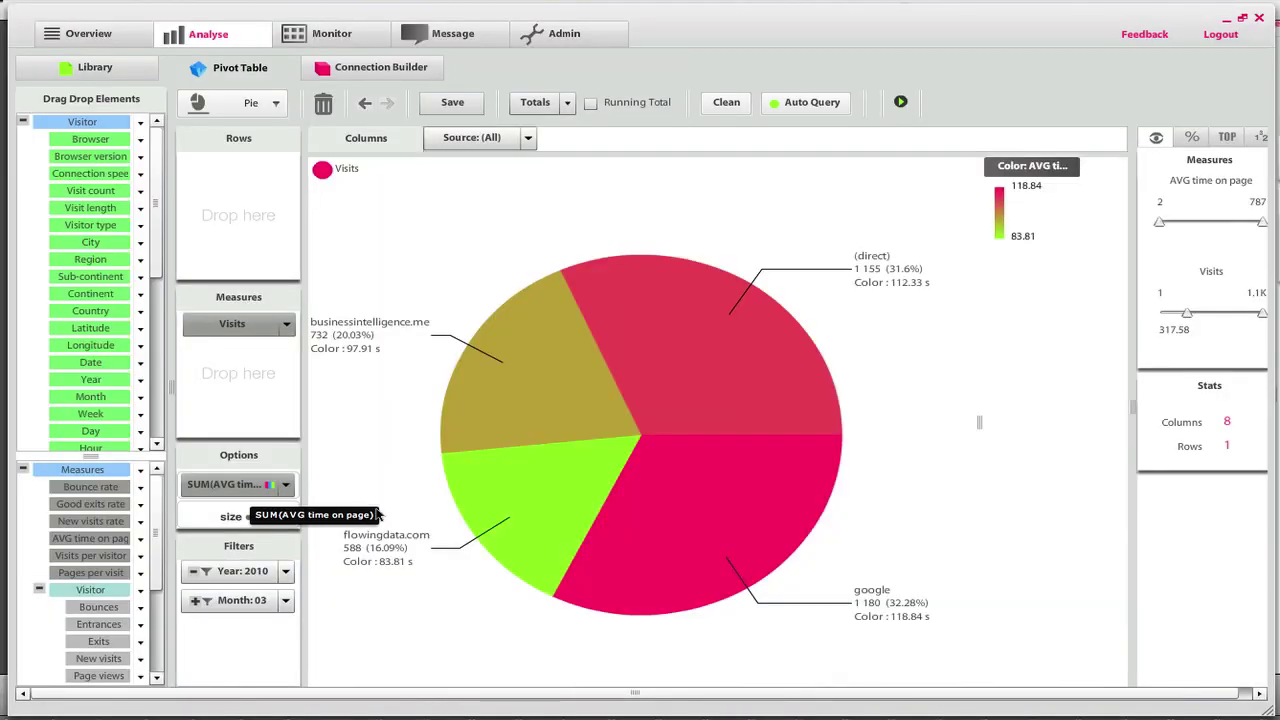
pyautogui.click(492, 484)
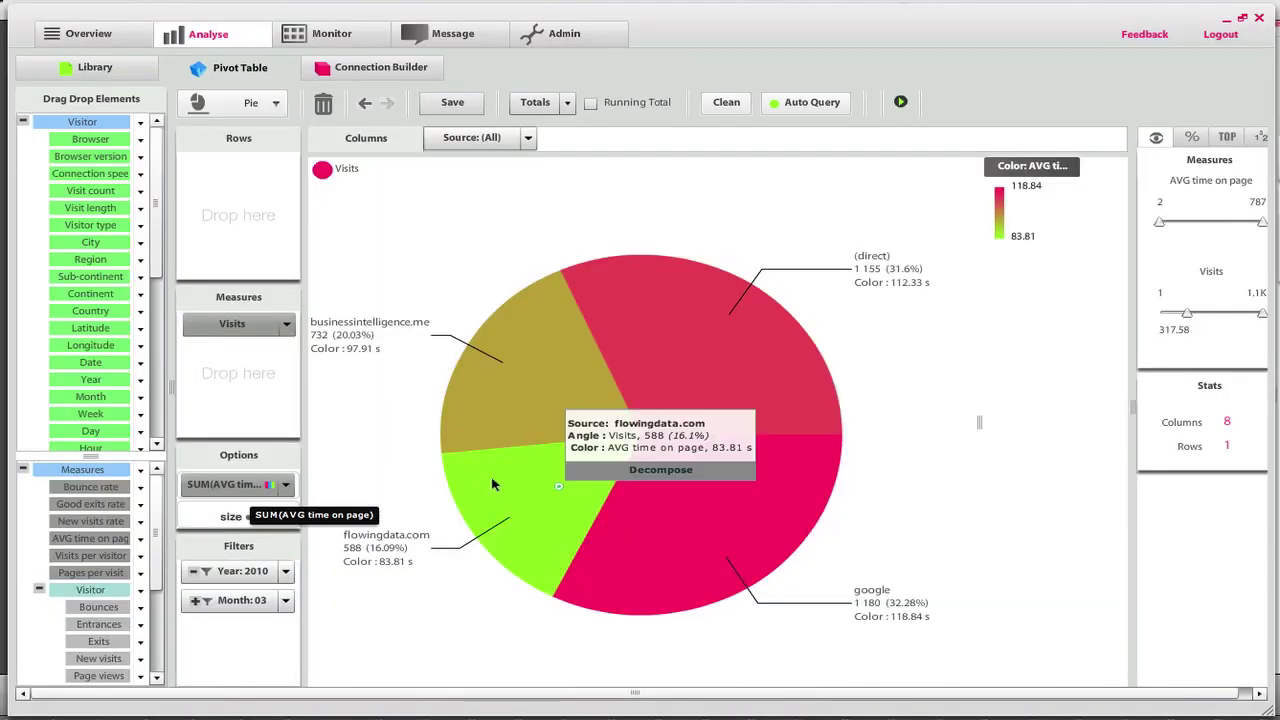
pyautogui.click(694, 511)
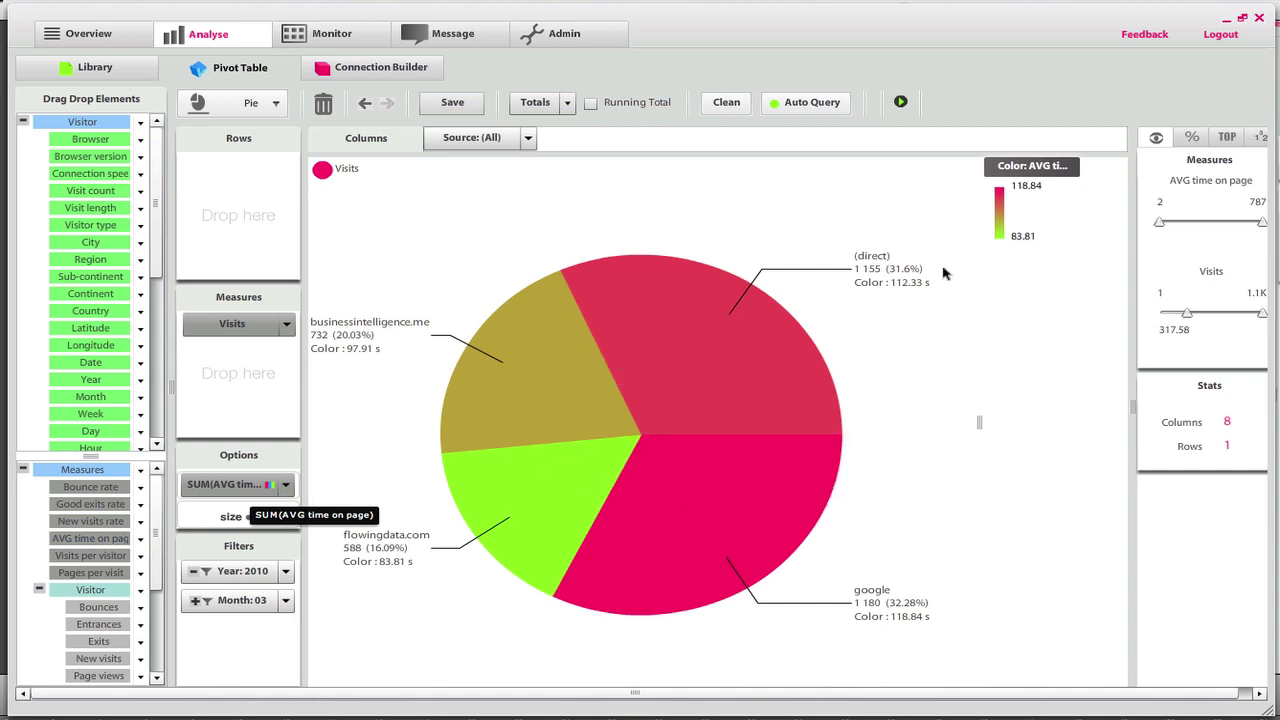
# Set the colour scale's low end to cyan, so it runs cyan to magenta.
pyautogui.rightClick(997, 218)
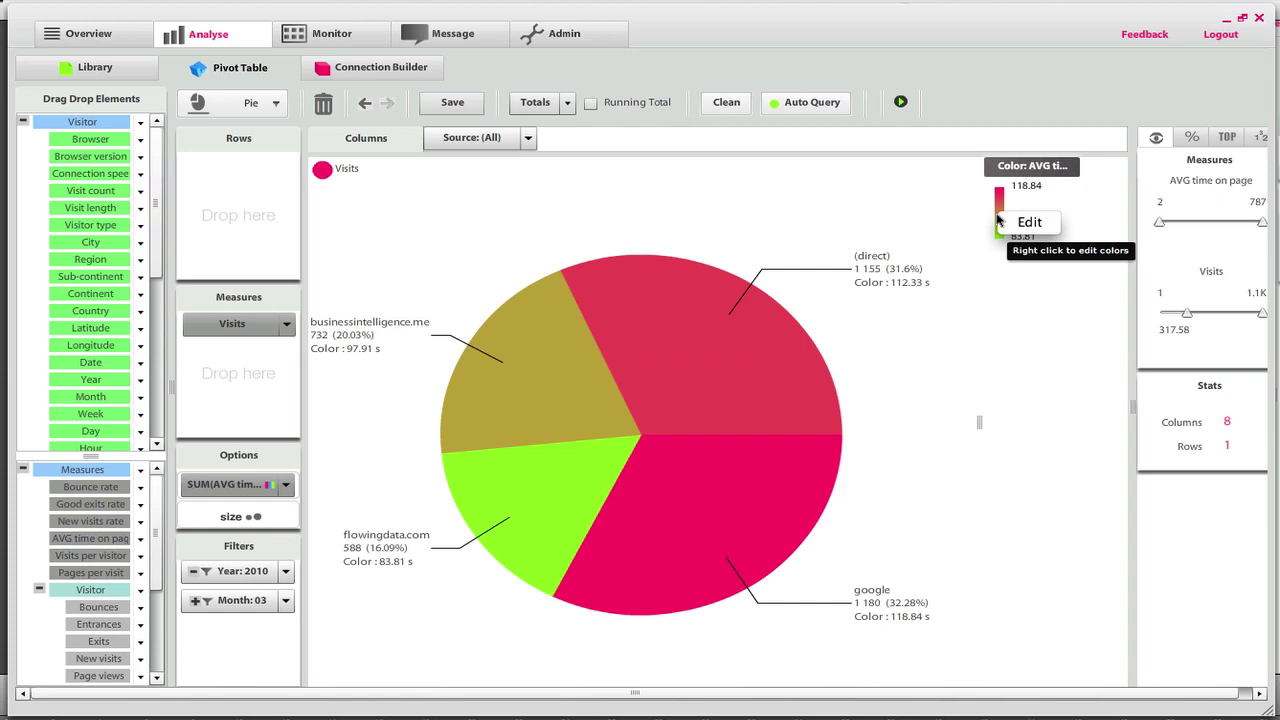
pyautogui.click(1025, 222)
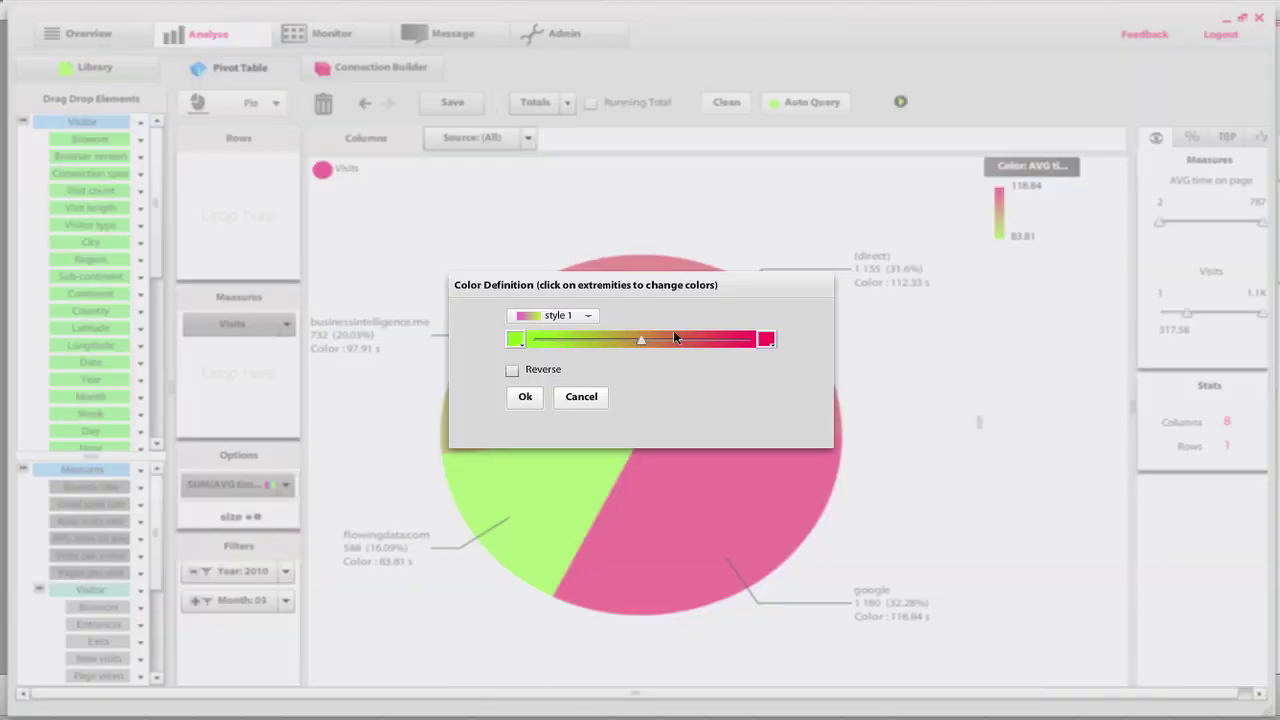
pyautogui.click(515, 339)
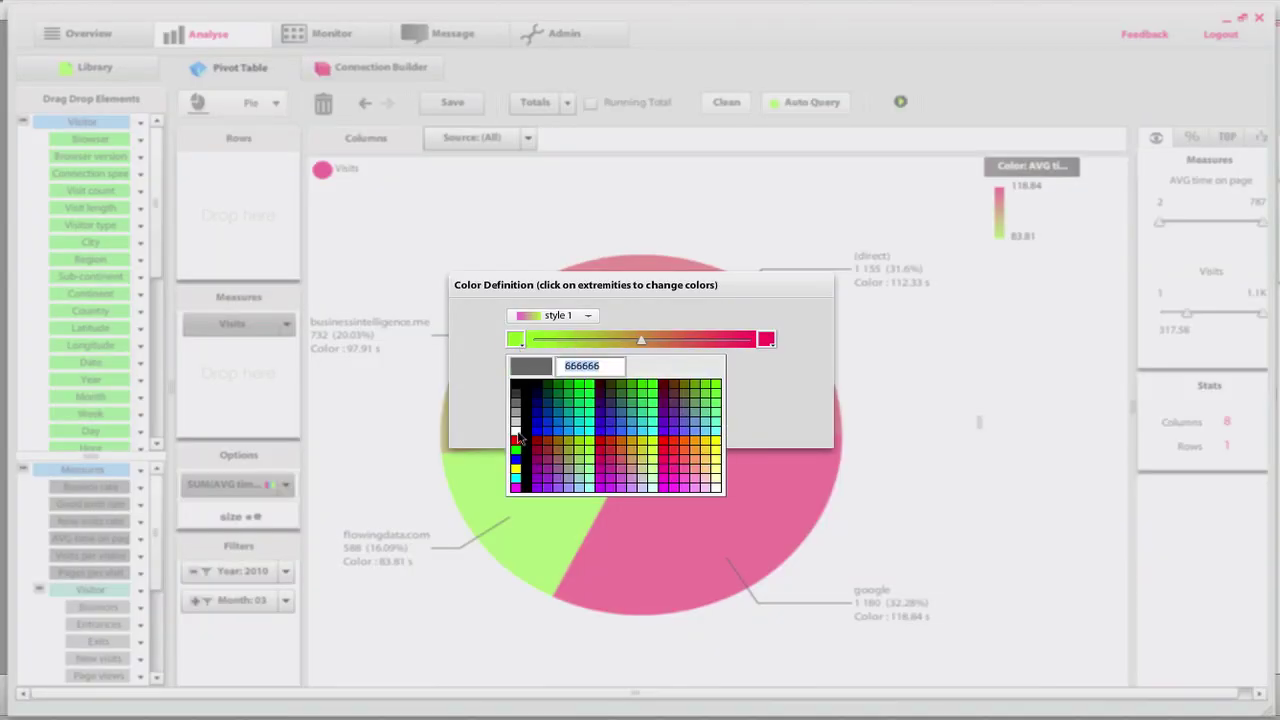
pyautogui.click(583, 432)
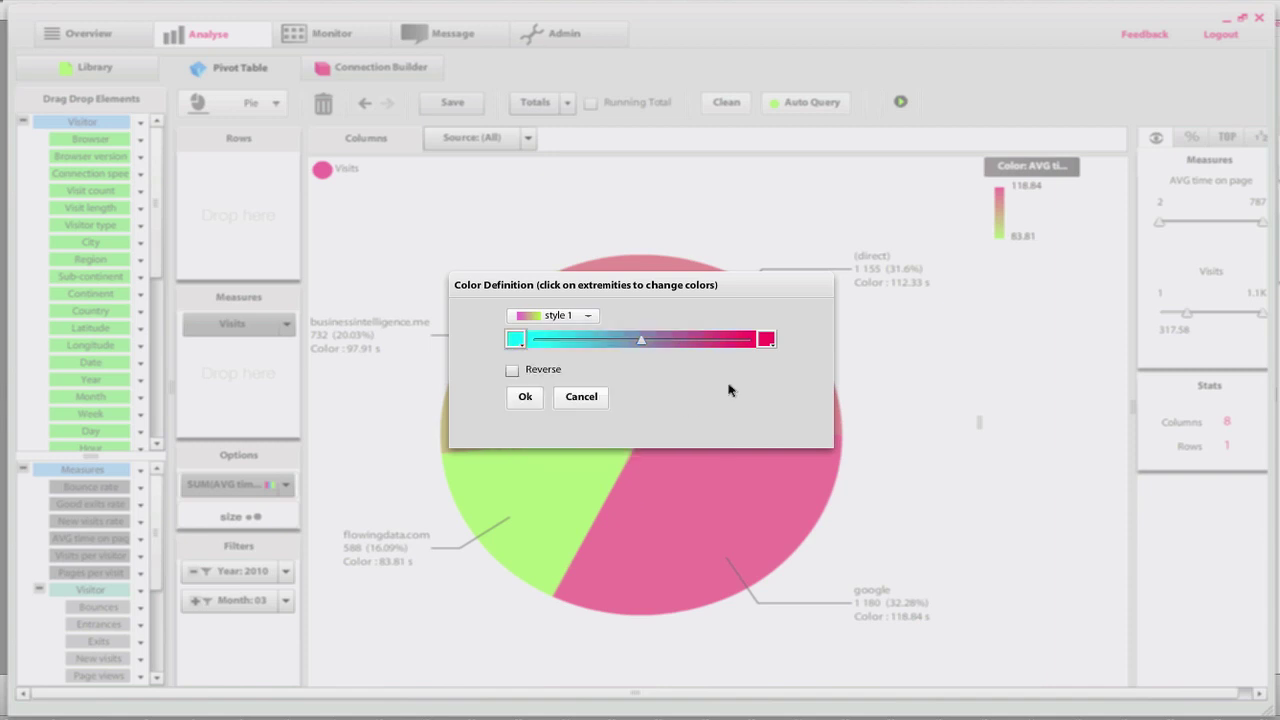
pyautogui.click(525, 396)
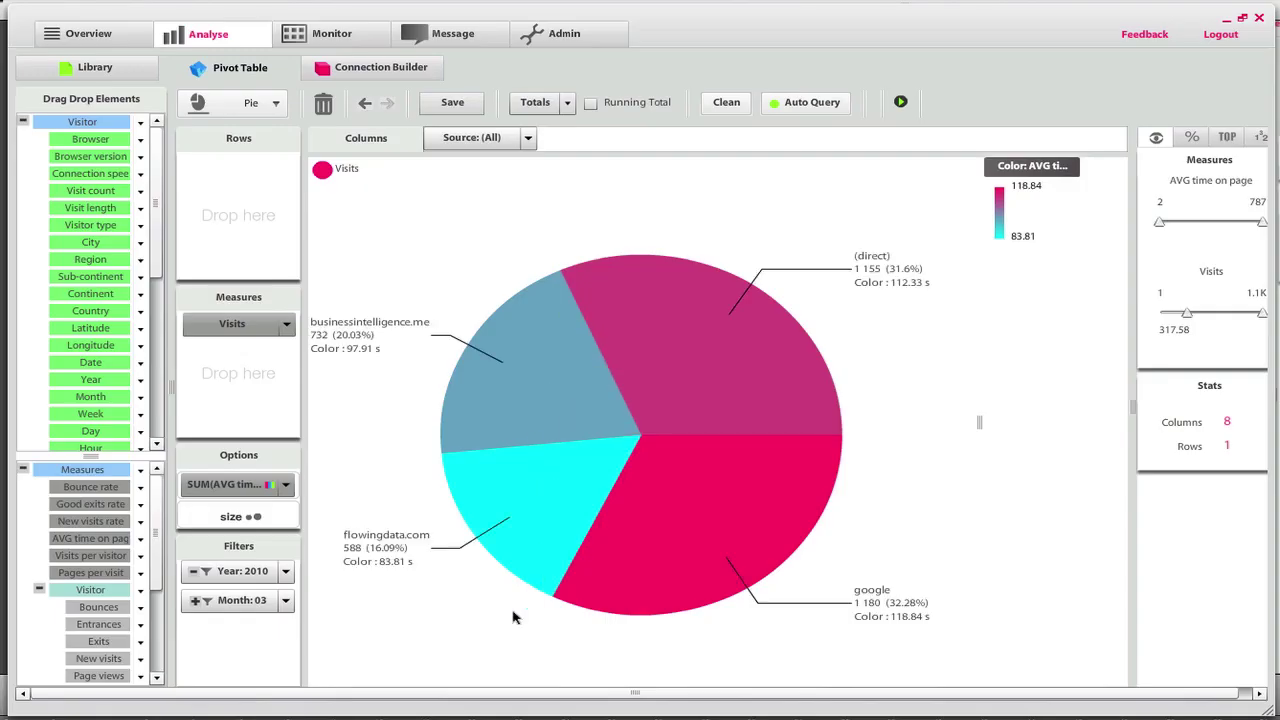